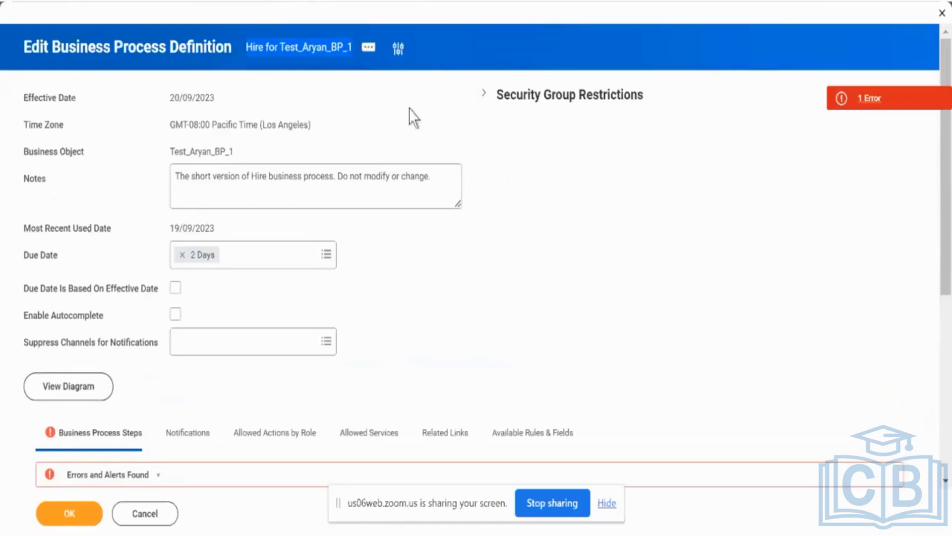
# Set the new step row's Type to Action so its error flag clears
pyautogui.scroll(-5, 553, 291)
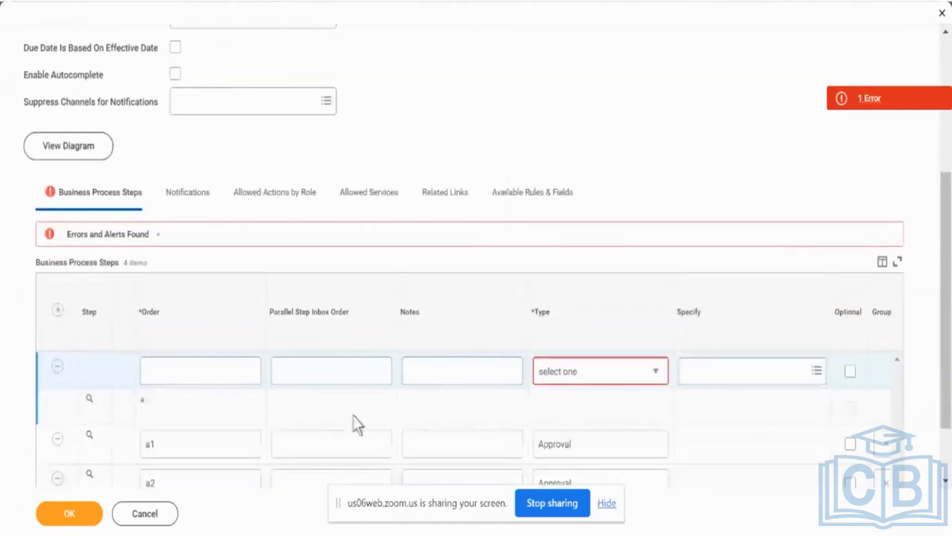
pyautogui.scroll(-2, 347, 223)
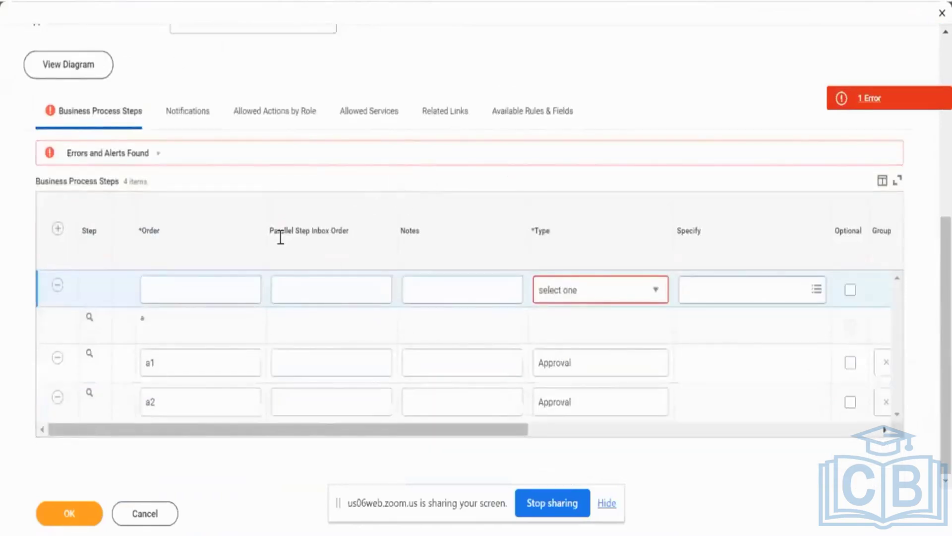
pyautogui.click(575, 293)
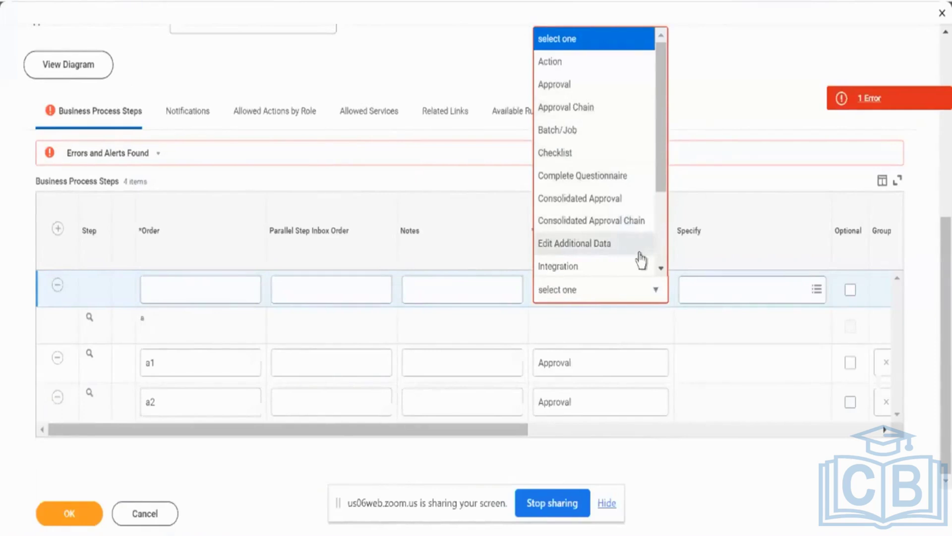
pyautogui.click(598, 70)
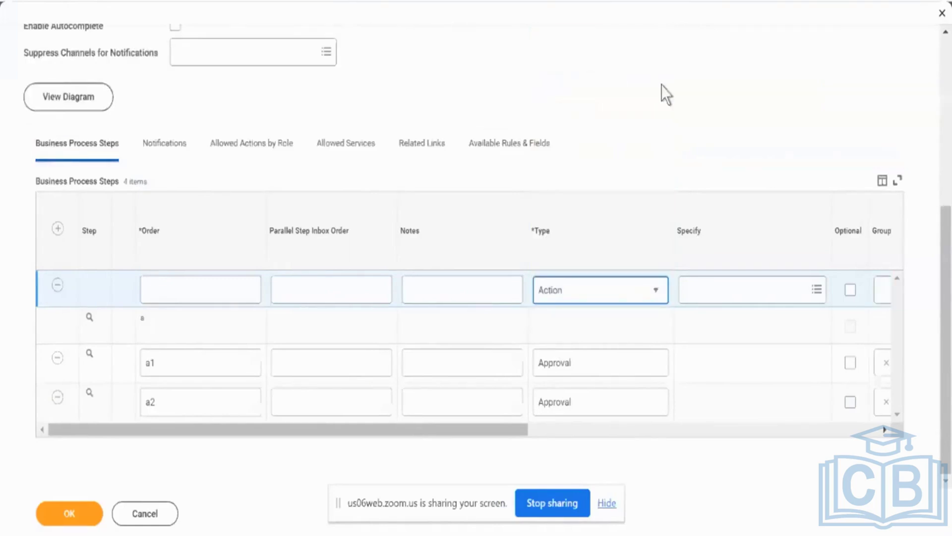
pyautogui.hscroll(3, 712, 339)
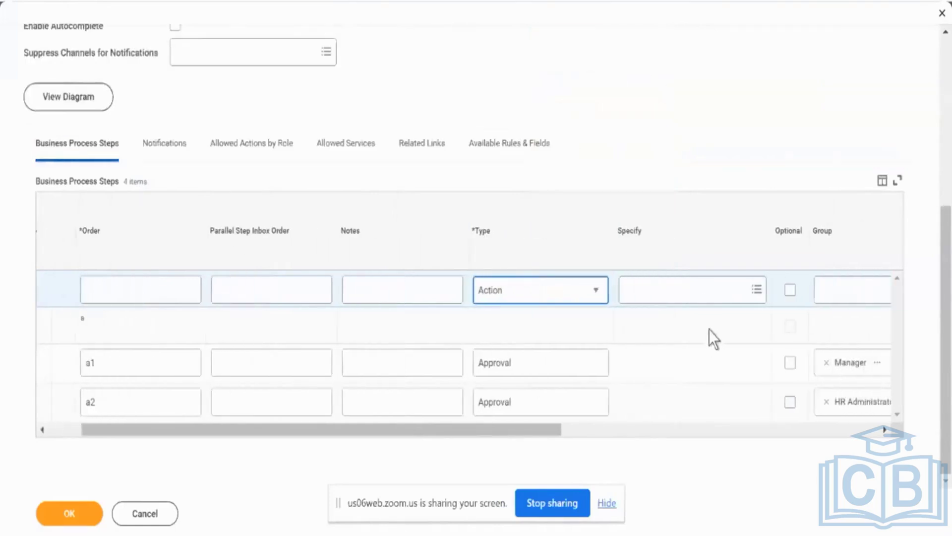
# Choose Onboarding in the Specify field of the new Action step
pyautogui.click(688, 282)
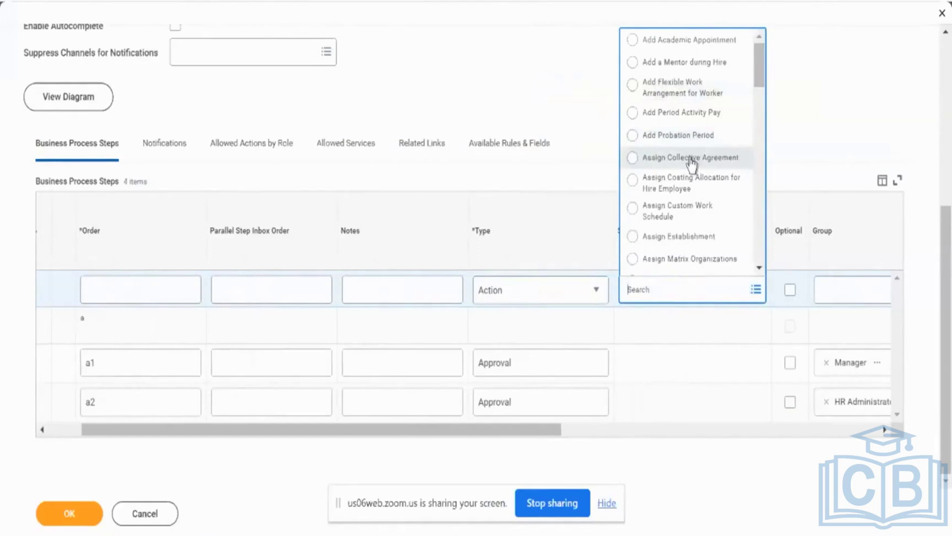
pyautogui.scroll(-2, 692, 162)
pyautogui.scroll(-10, 692, 162)
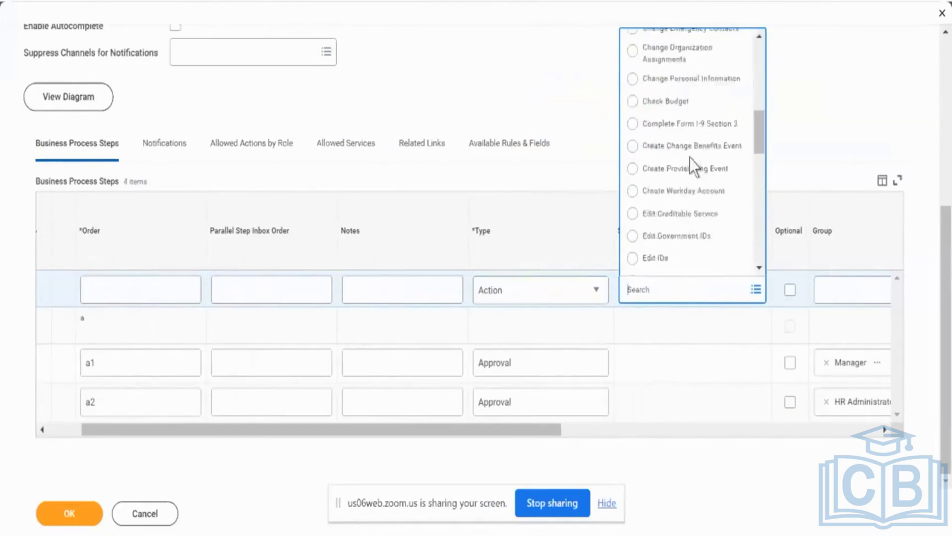
pyautogui.scroll(-3, 689, 156)
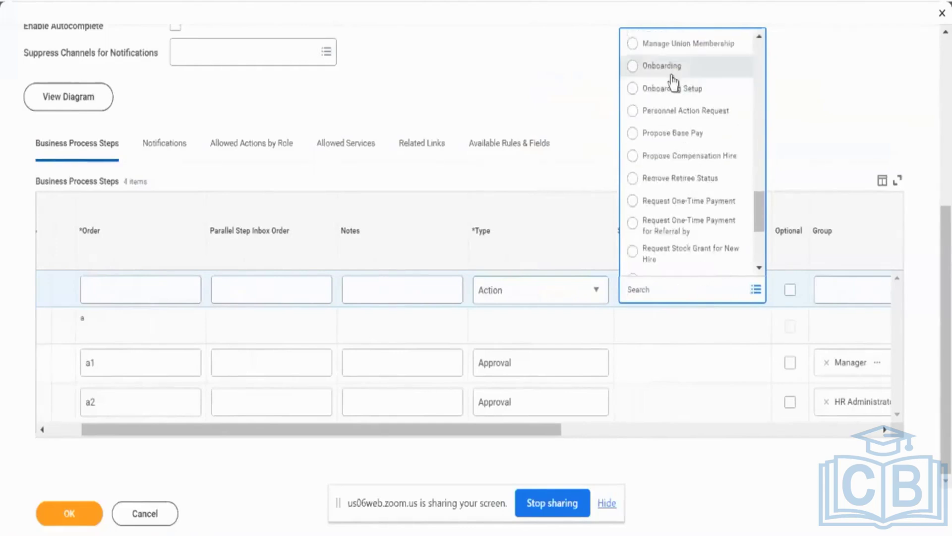
pyautogui.click(673, 82)
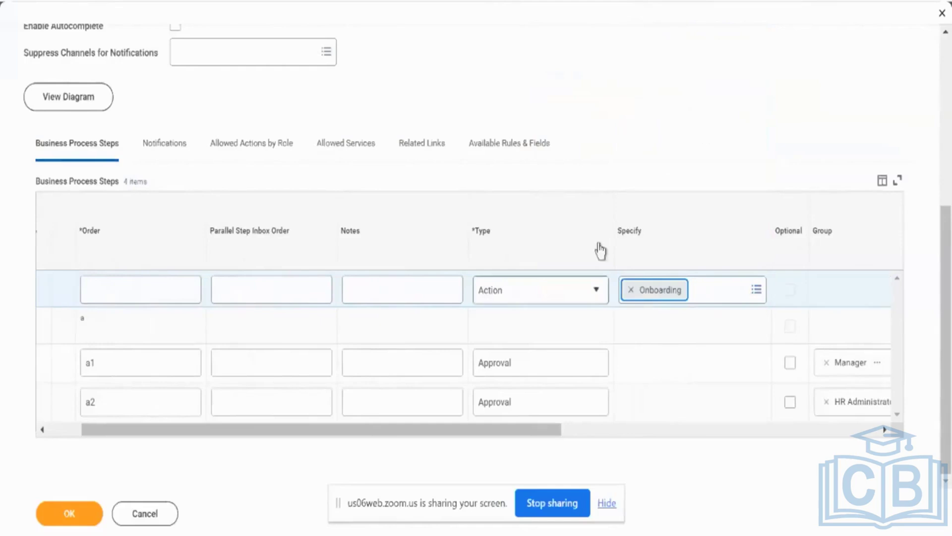
pyautogui.scroll(5, 582, 87)
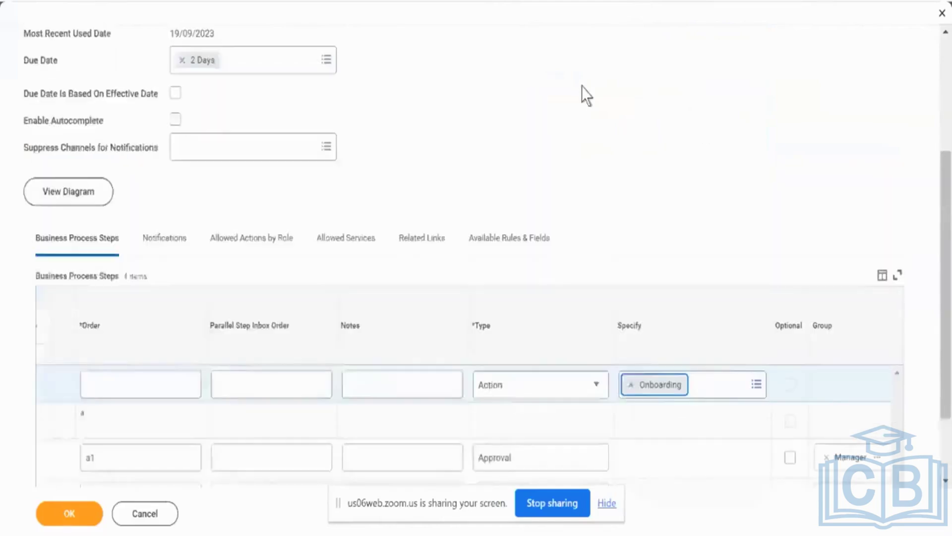
pyautogui.scroll(-5, 407, 85)
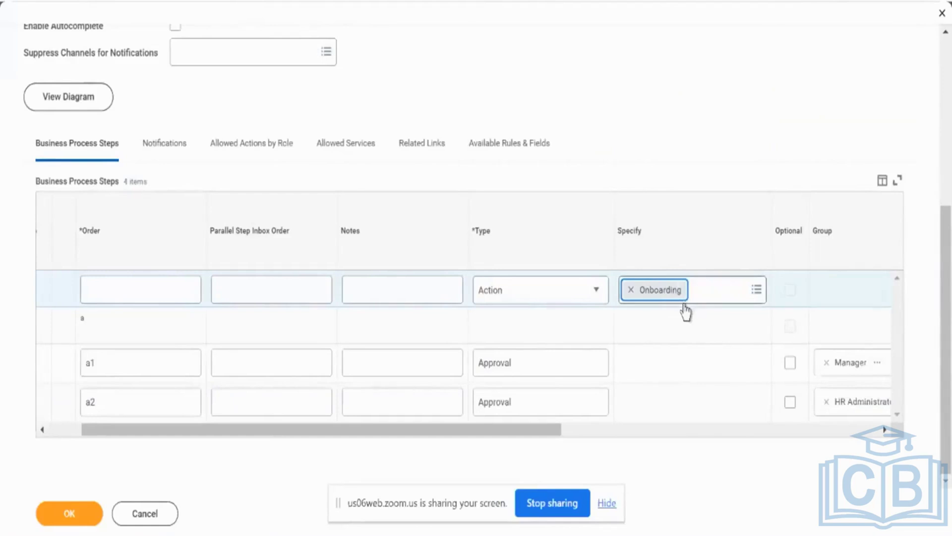
pyautogui.hscroll(3, 676, 326)
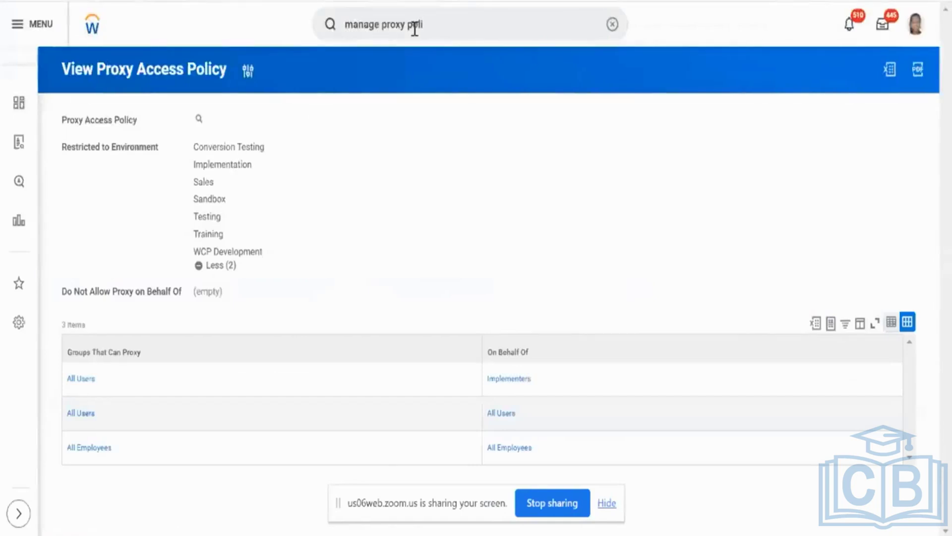
# Search Workday for 'bus pro confi op' to list the Business Process Configuration Options report
pyautogui.click(415, 28)
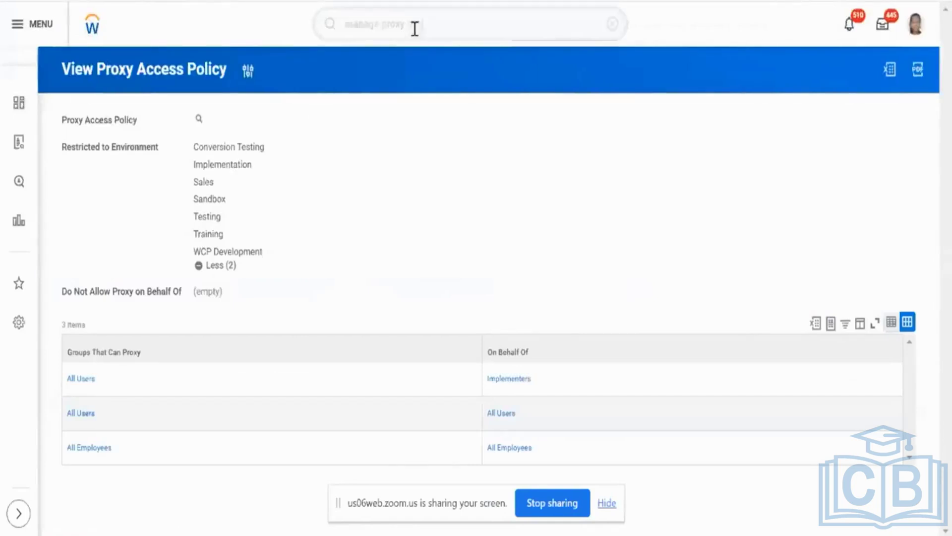
pyautogui.write('bu')
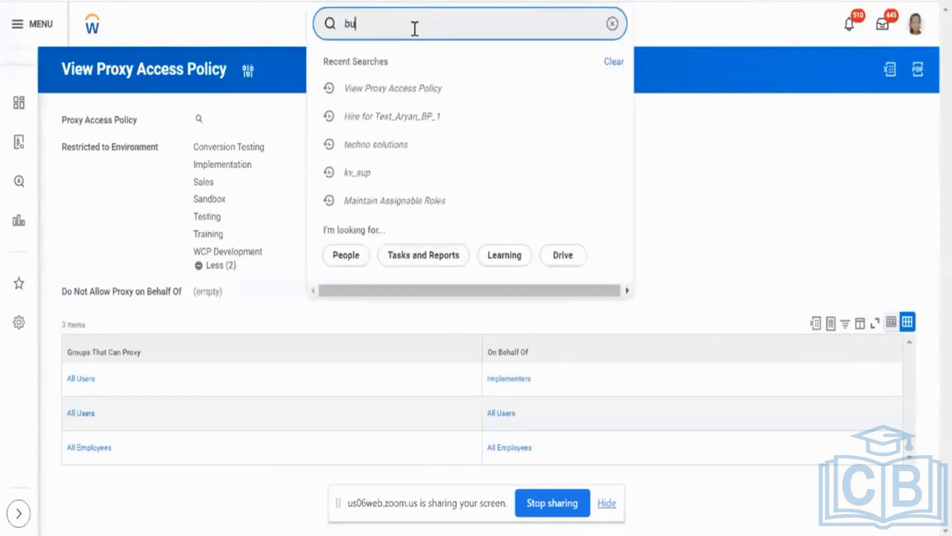
pyautogui.write('s pro confi p')
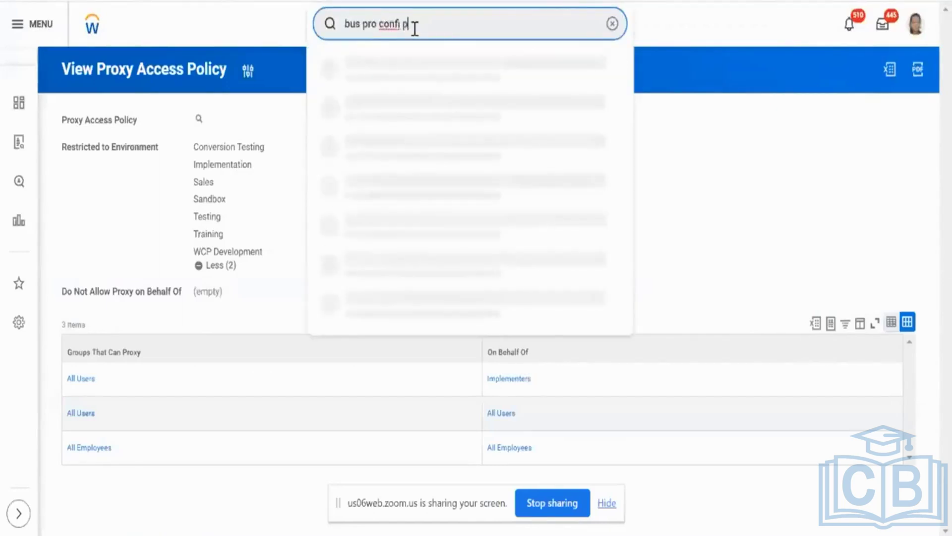
pyautogui.press('BackSpace')
pyautogui.write('op')
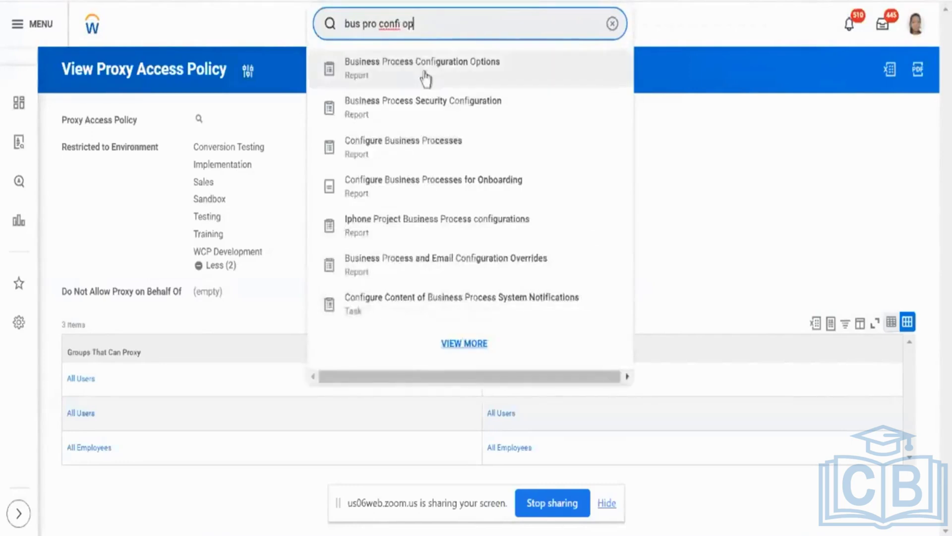
# Run Business Process Configuration Options with Hire as the business process type filter
pyautogui.click(426, 78)
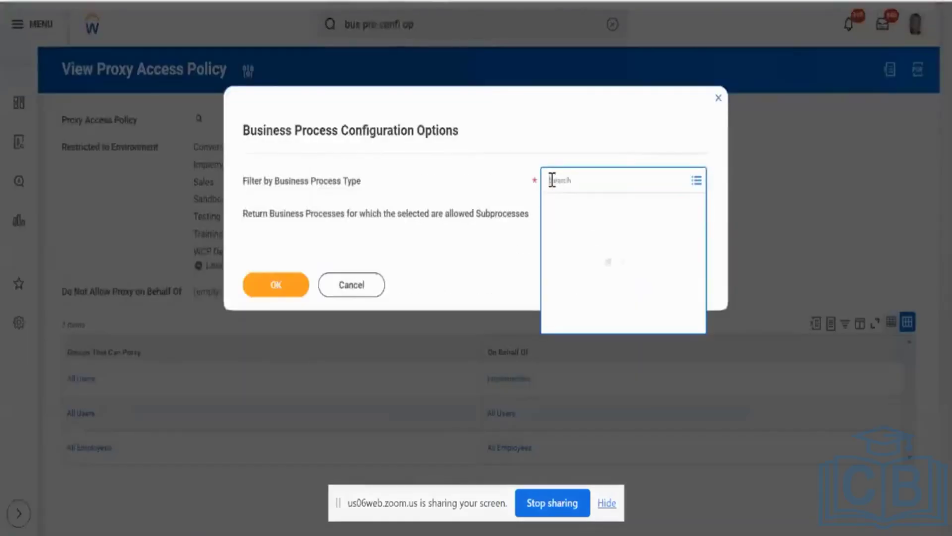
pyautogui.write('hire')
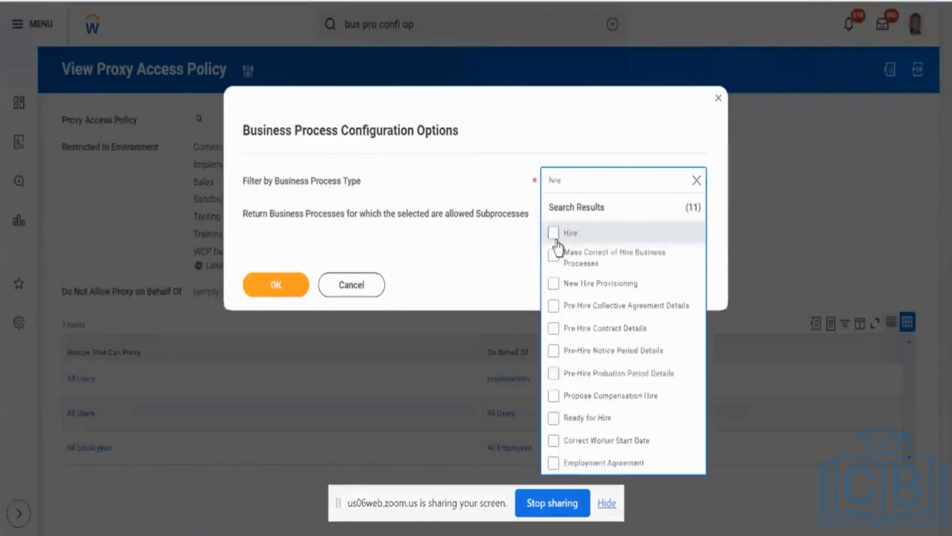
pyautogui.click(553, 233)
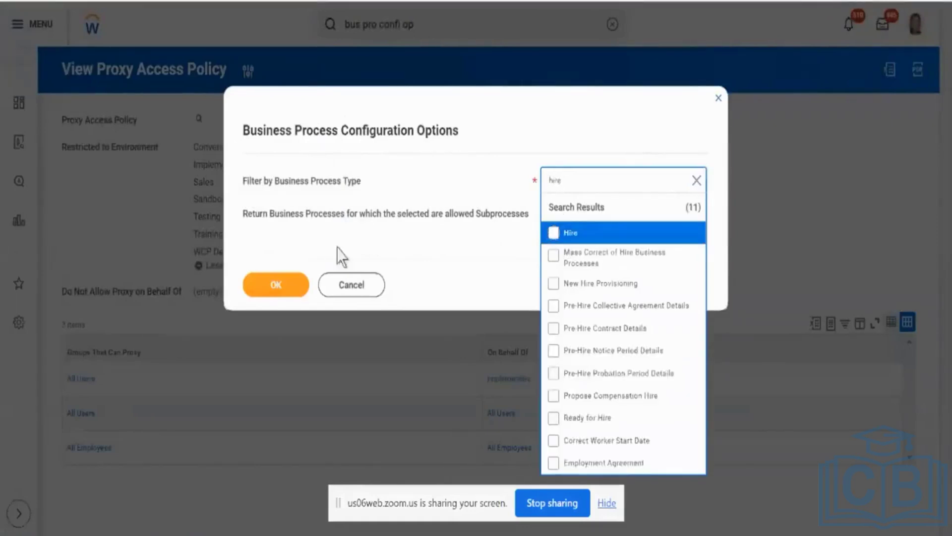
pyautogui.click(552, 232)
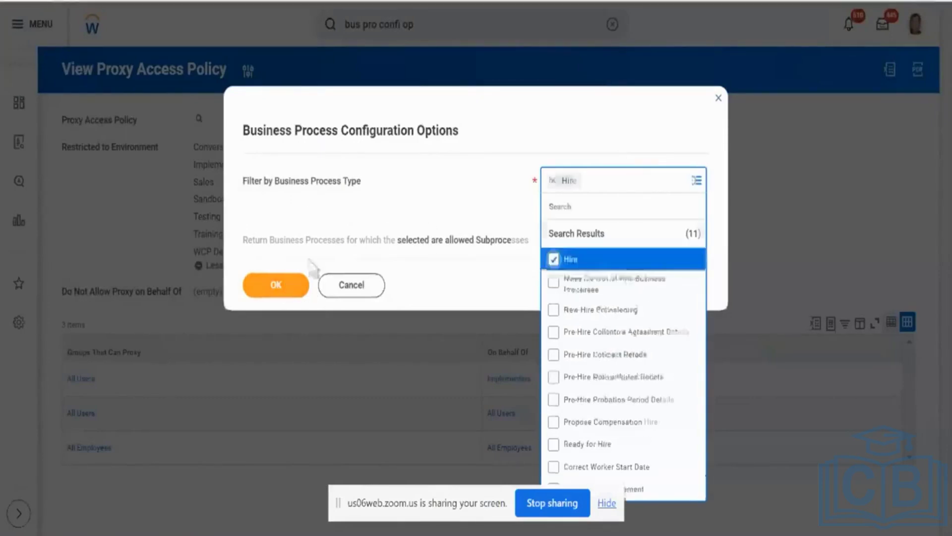
pyautogui.click(283, 287)
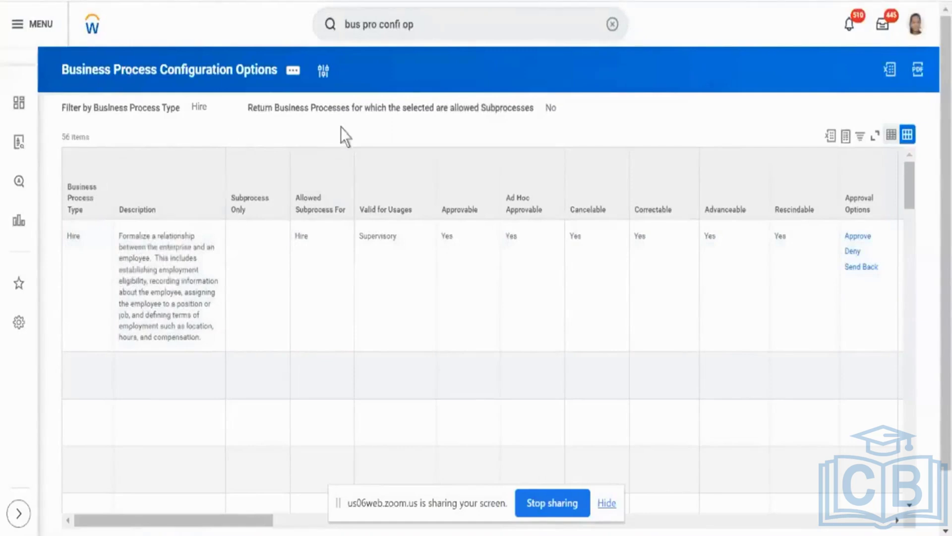
# Scroll through Hire's configuration options, then return to the Business Process Steps grid
pyautogui.scroll(-2, 347, 129)
pyautogui.hscroll(10, 453, 288)
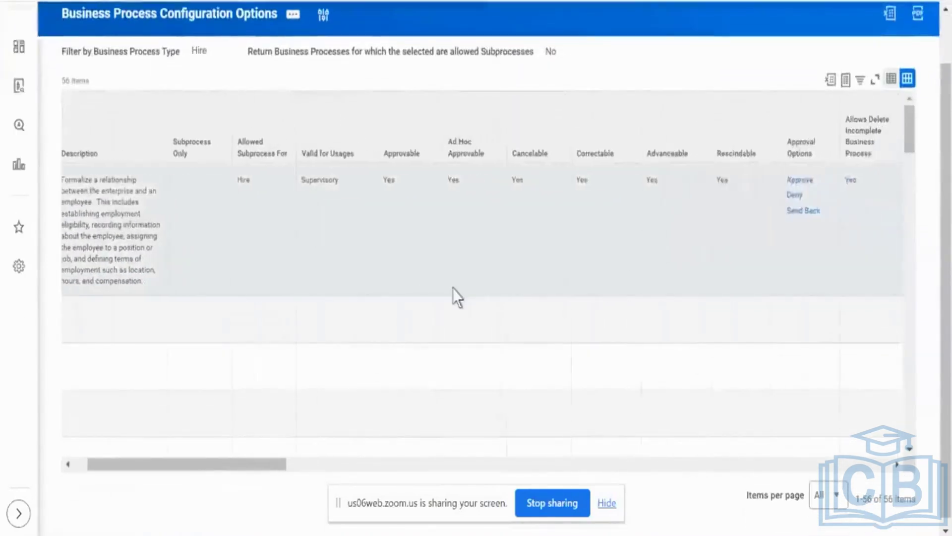
pyautogui.hscroll(10, 452, 288)
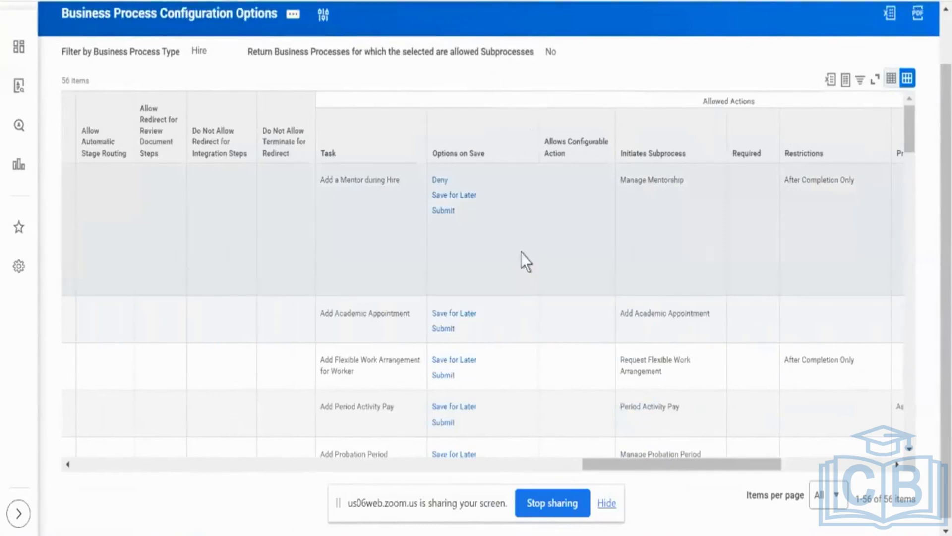
pyautogui.hscroll(8, 521, 252)
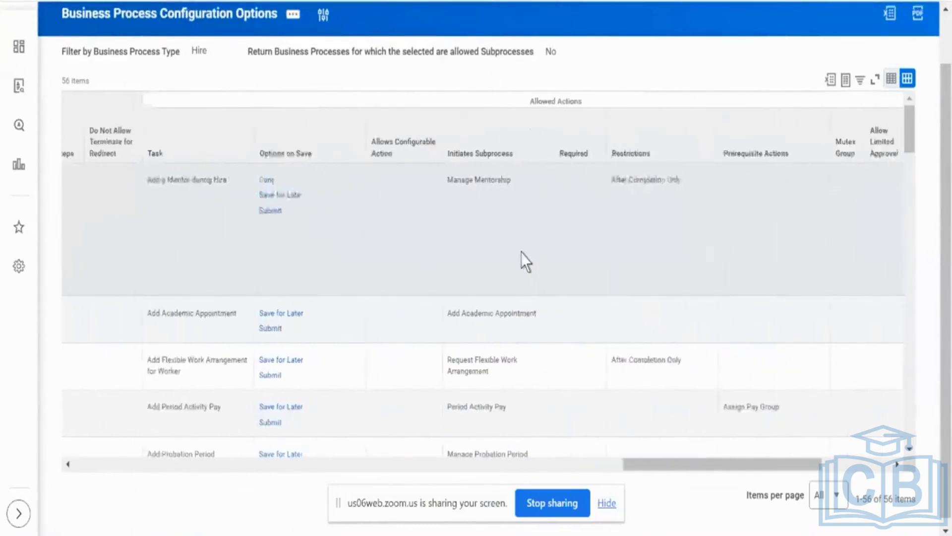
pyautogui.scroll(-3, 521, 252)
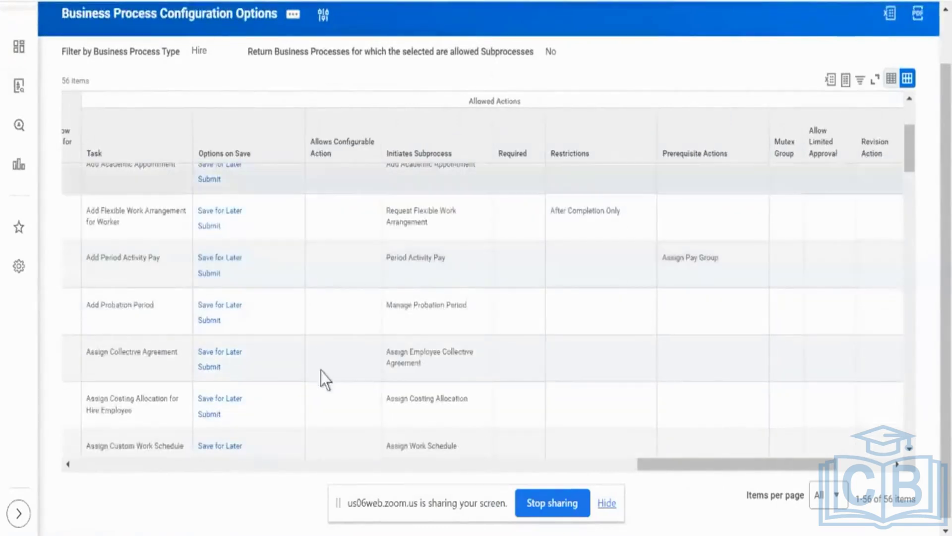
pyautogui.scroll(-10, 321, 367)
pyautogui.scroll(-1, 320, 379)
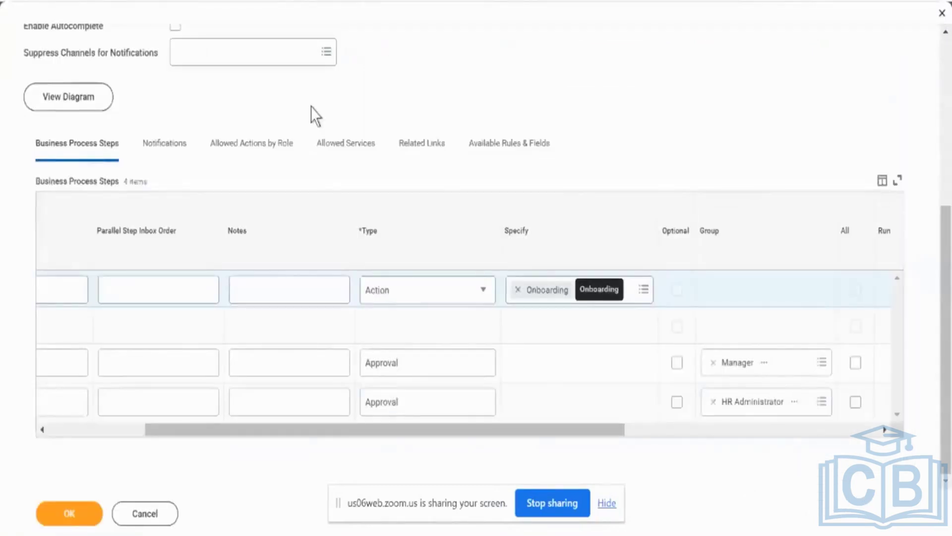
pyautogui.scroll(2, 311, 106)
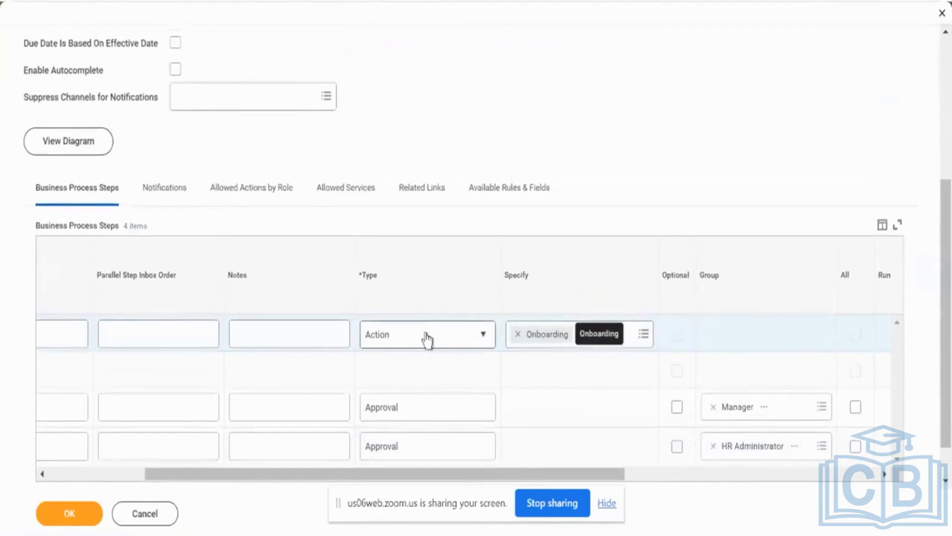
# Switch the first listed step's Type from Action to Approval
pyautogui.click(427, 339)
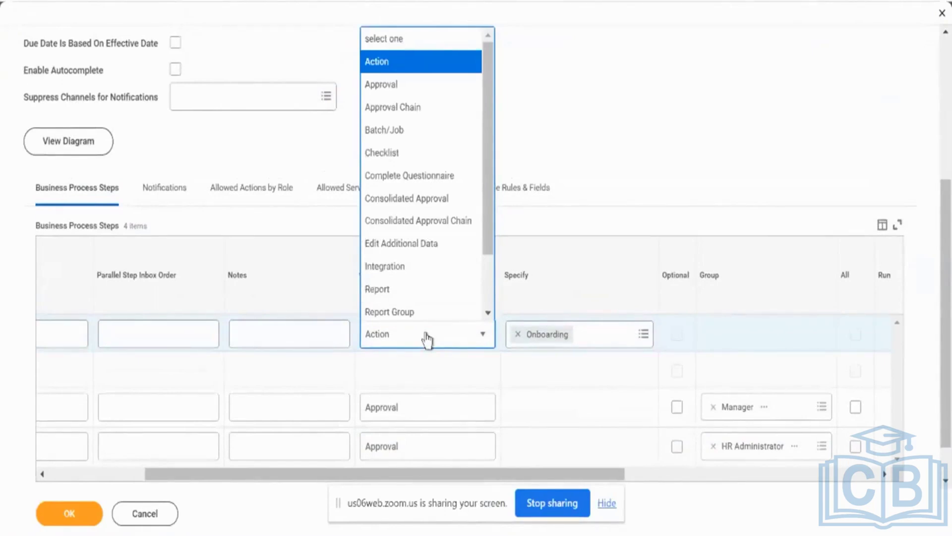
pyautogui.click(446, 88)
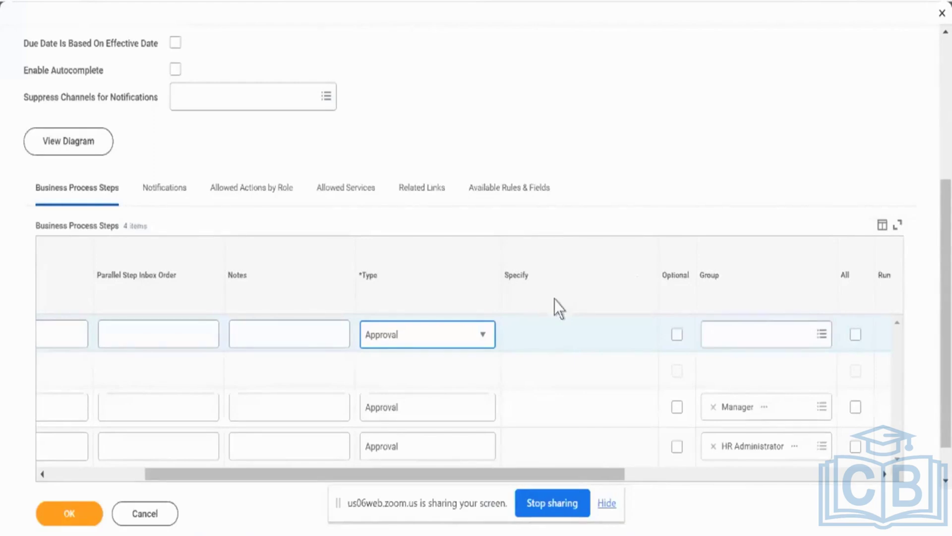
# Reopen the Type dropdown on the new Approval step row
pyautogui.click(488, 335)
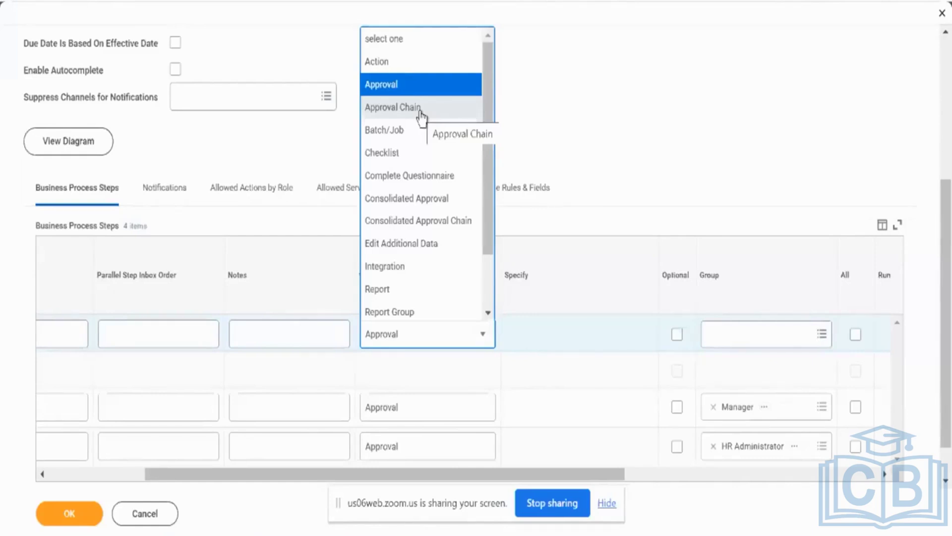
# Change step a1 to an Approval Chain and assign the Manager group to it
pyautogui.click(420, 115)
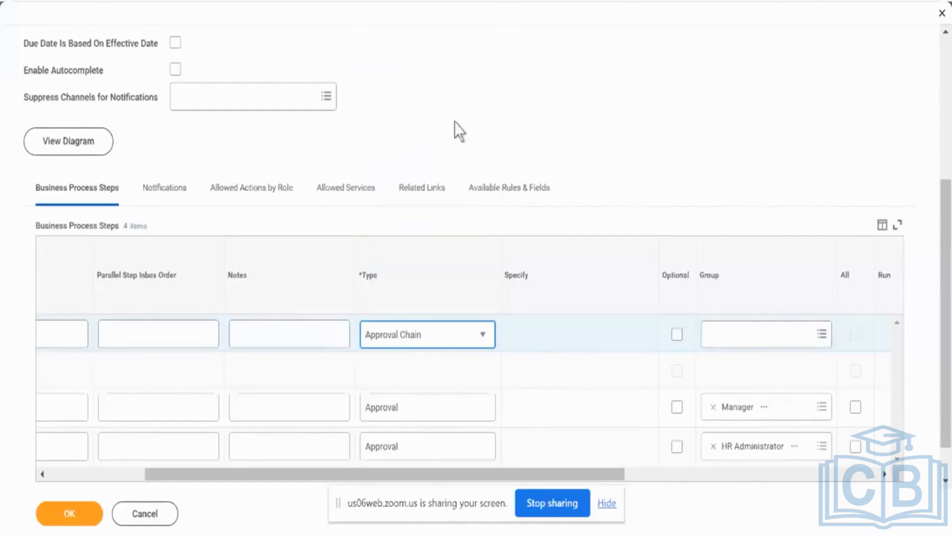
pyautogui.click(724, 334)
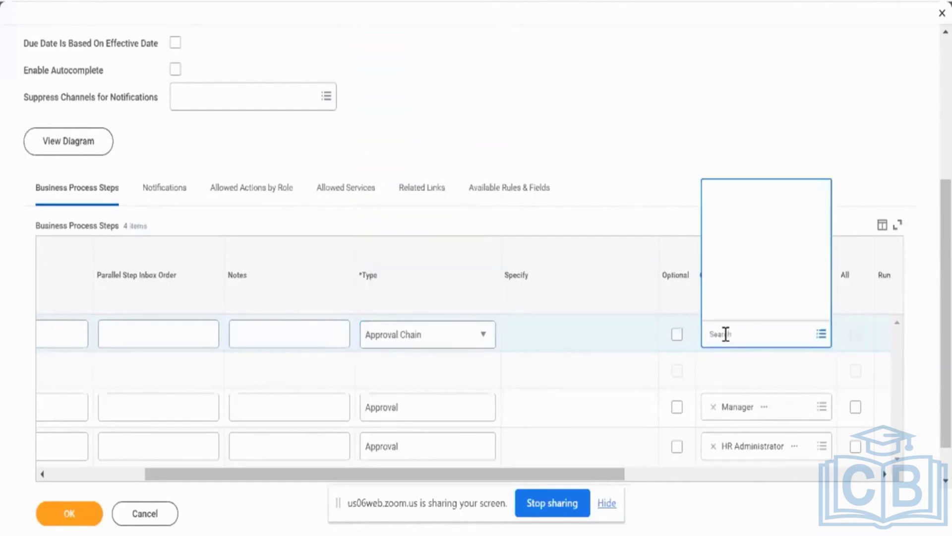
pyautogui.write('manager')
pyautogui.press('Return')
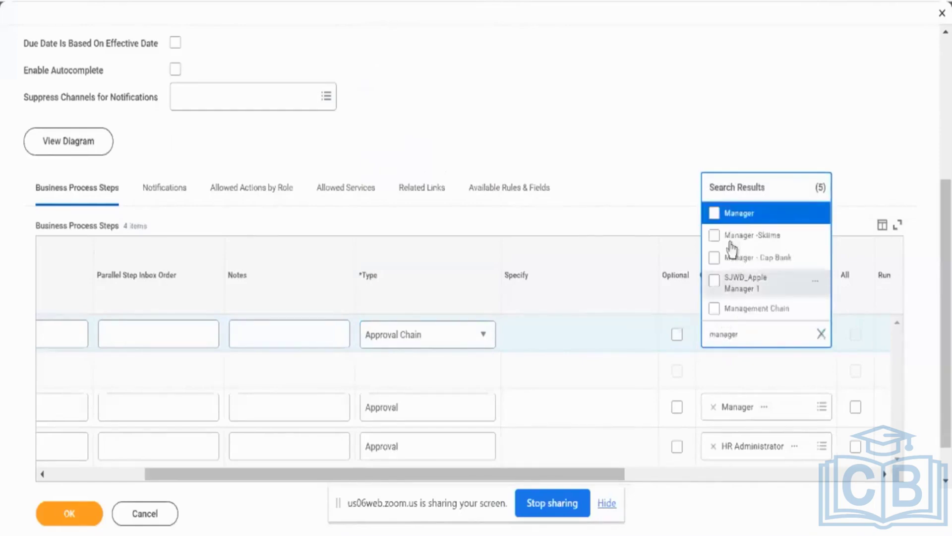
pyautogui.click(714, 214)
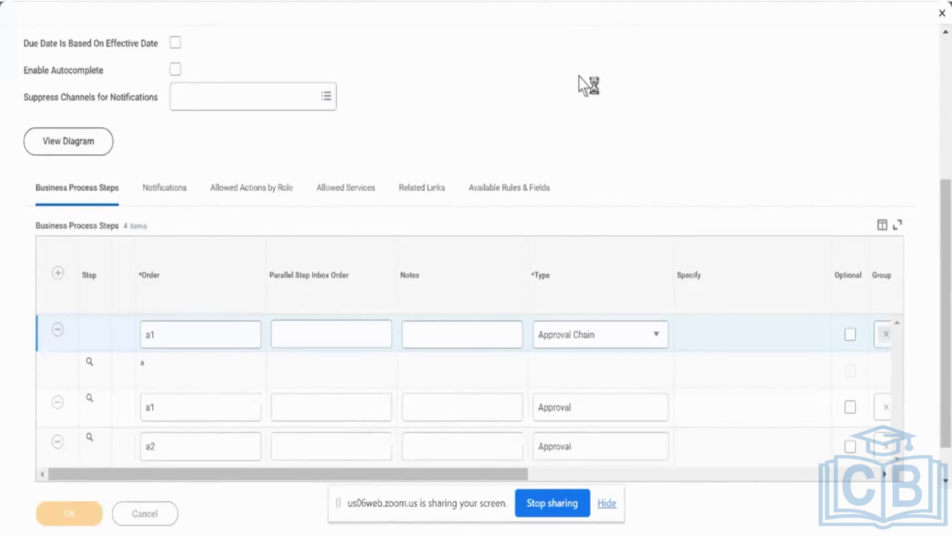
# Open Maintain Step Conditions for the a1 Approval Chain step from Business Process related actions
pyautogui.scroll(-2, 388, 253)
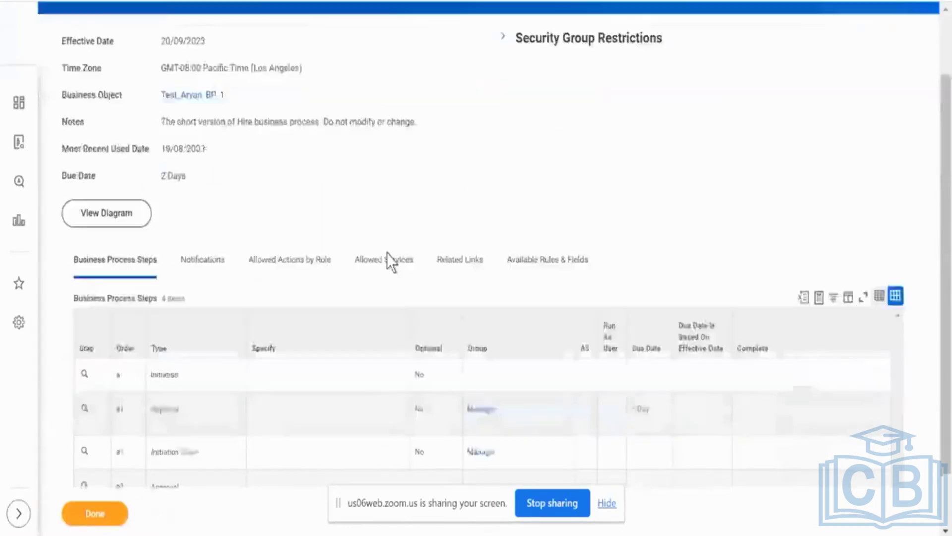
pyautogui.scroll(-2, 387, 259)
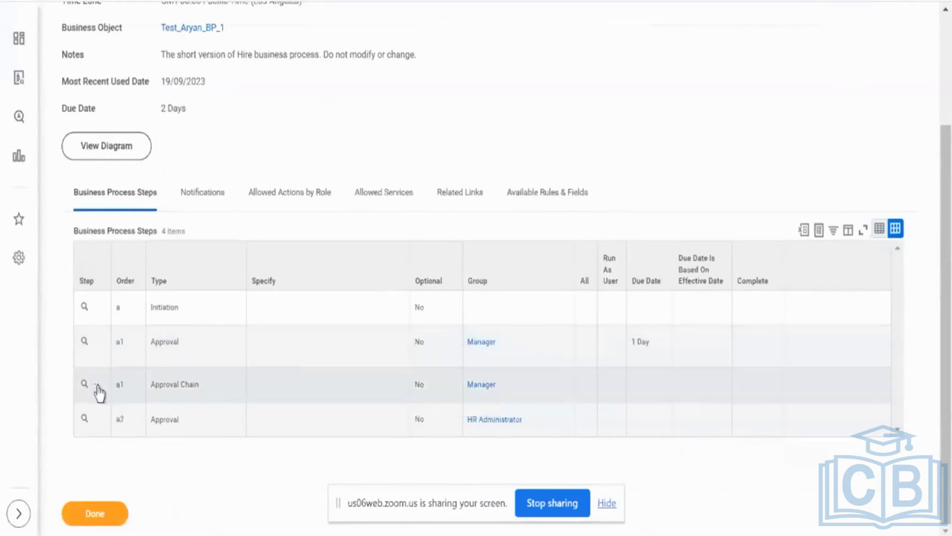
pyautogui.click(95, 385)
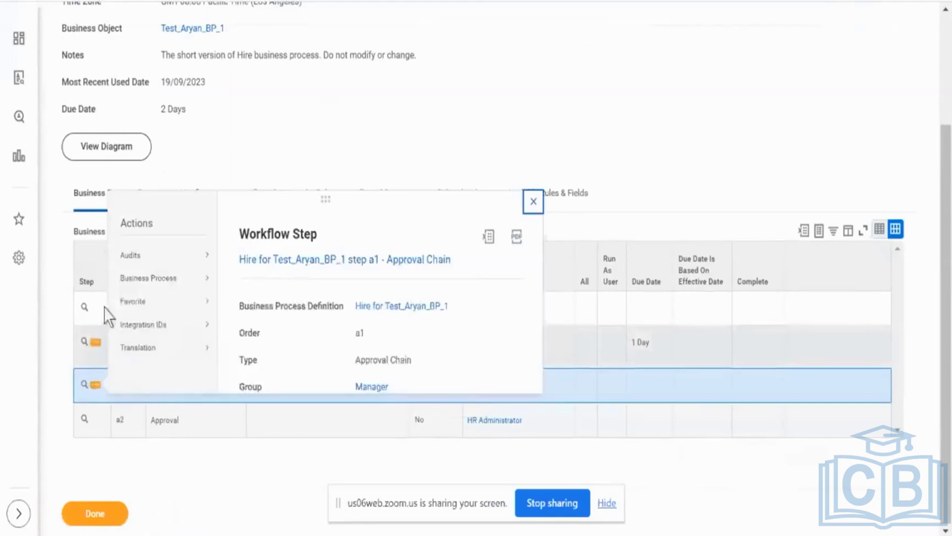
pyautogui.moveTo(122, 296)
pyautogui.moveTo(130, 280)
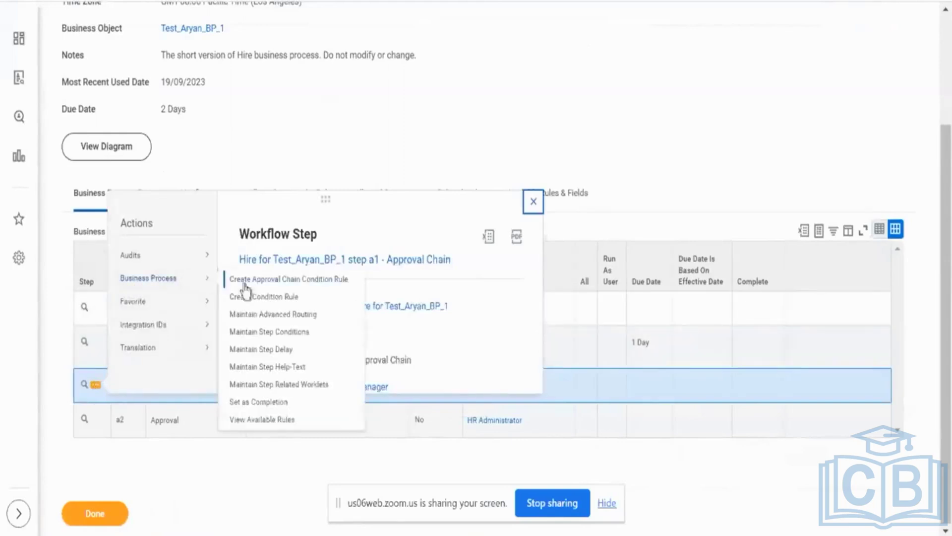
pyautogui.click(261, 318)
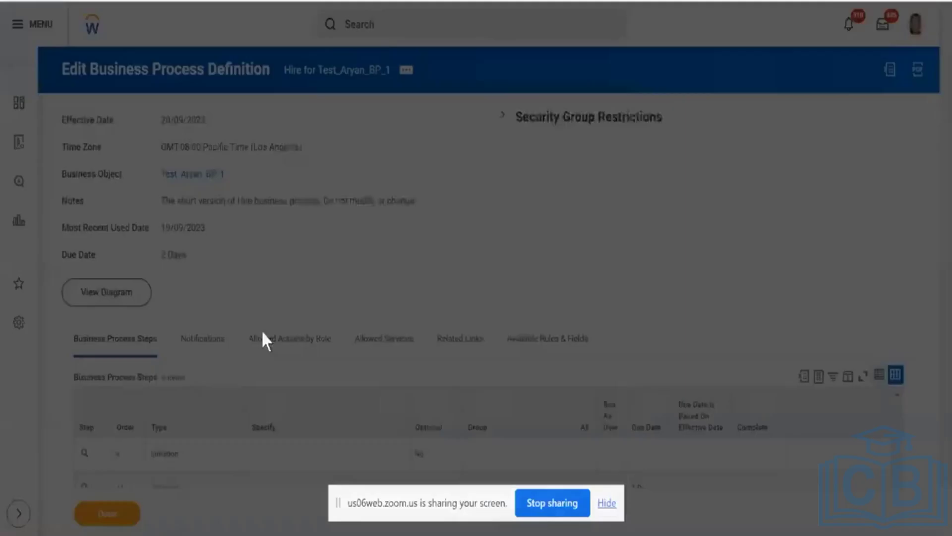
pyautogui.click(350, 303)
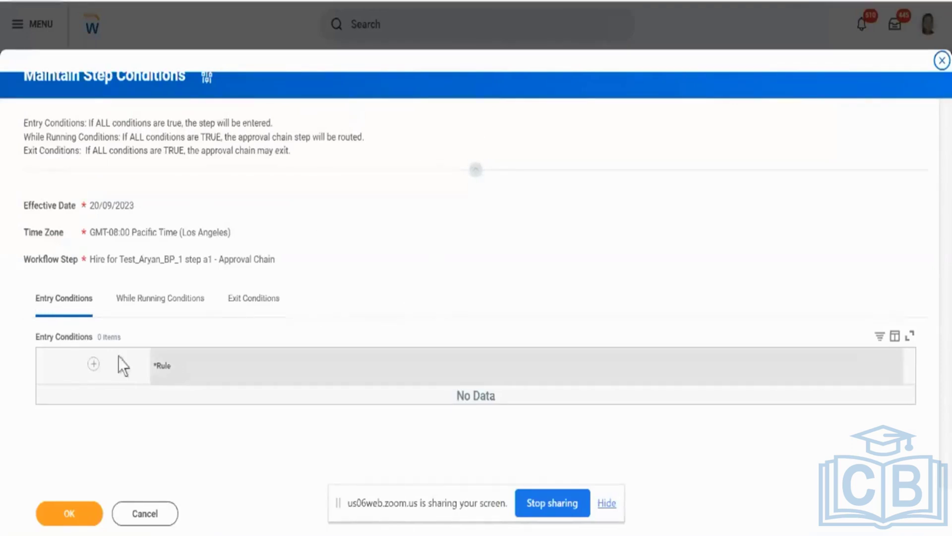
# Add an entry condition using the rule Location/Job Family - USA New York (Non-CS)
pyautogui.click(93, 363)
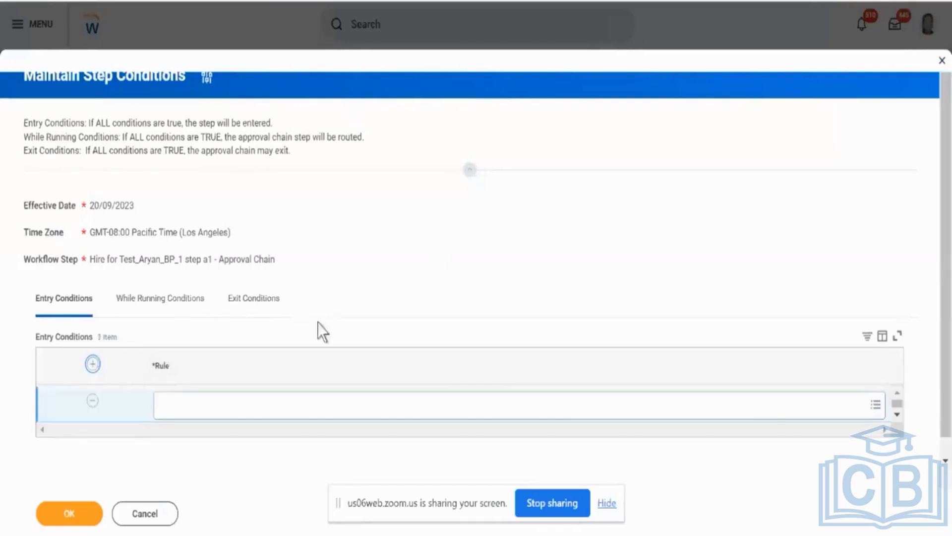
pyautogui.click(343, 400)
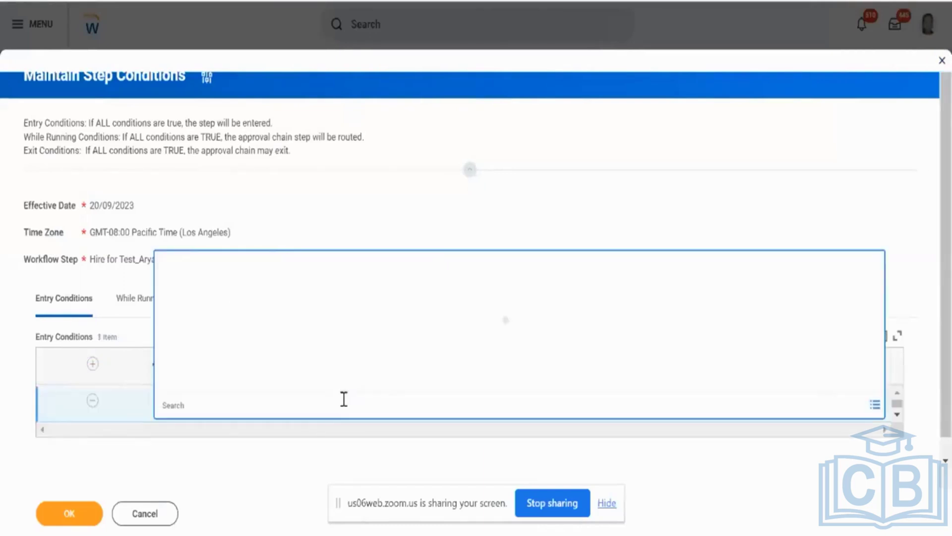
pyautogui.write('loca')
pyautogui.write('tion')
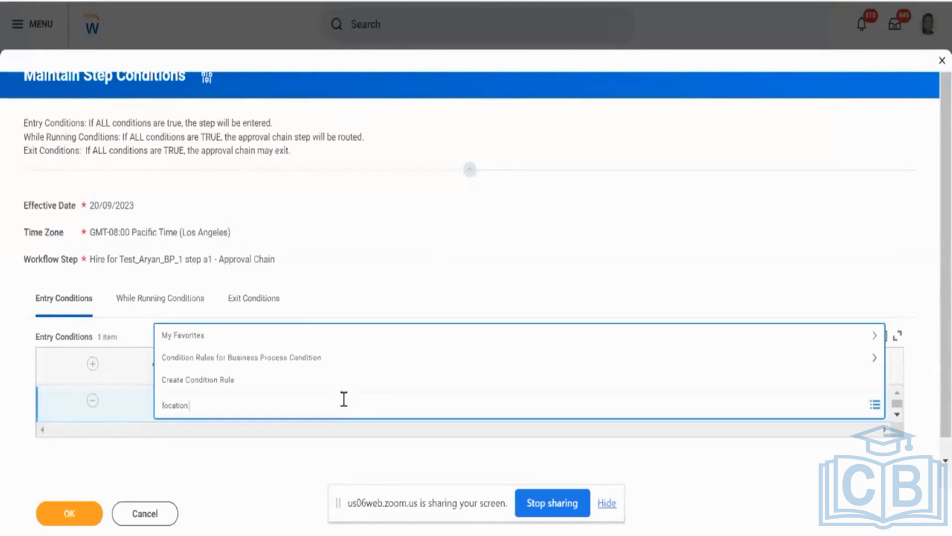
pyautogui.write(' new york')
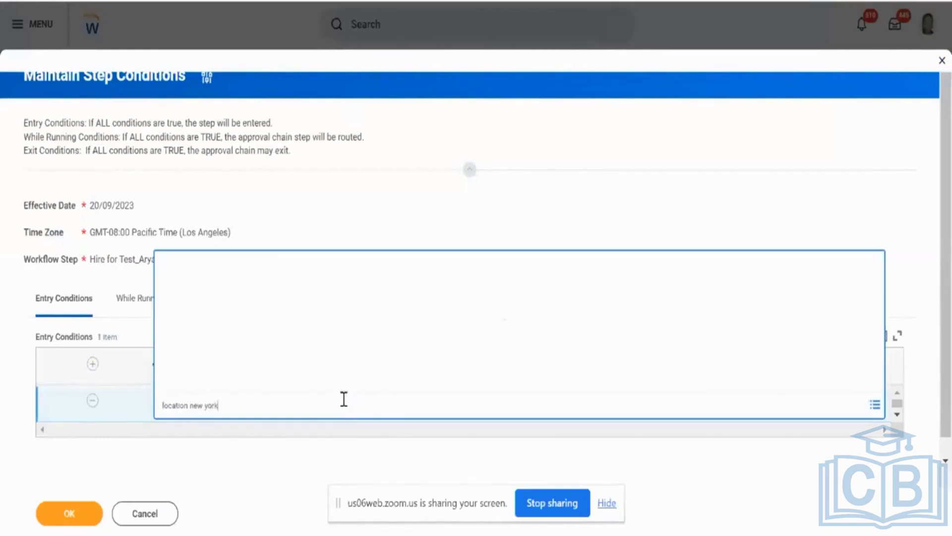
pyautogui.moveTo(352, 410)
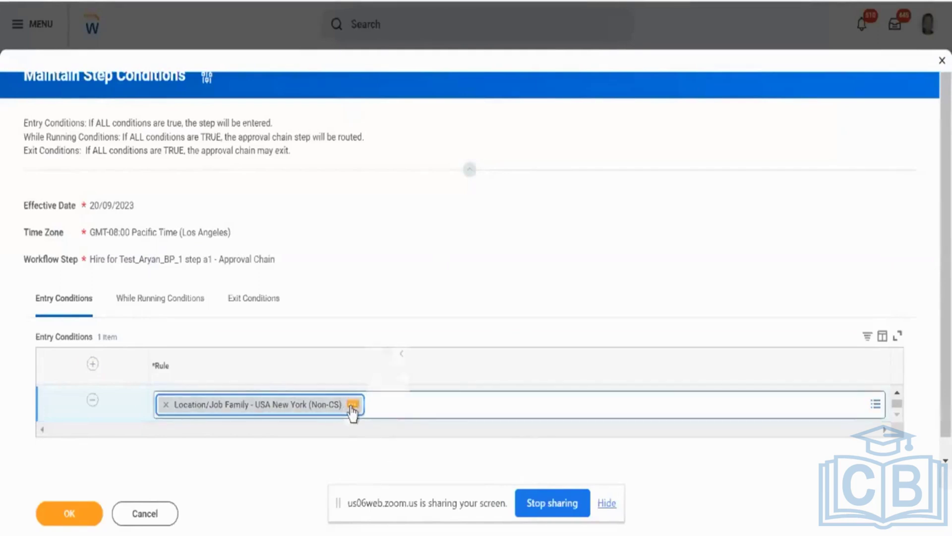
pyautogui.click(353, 409)
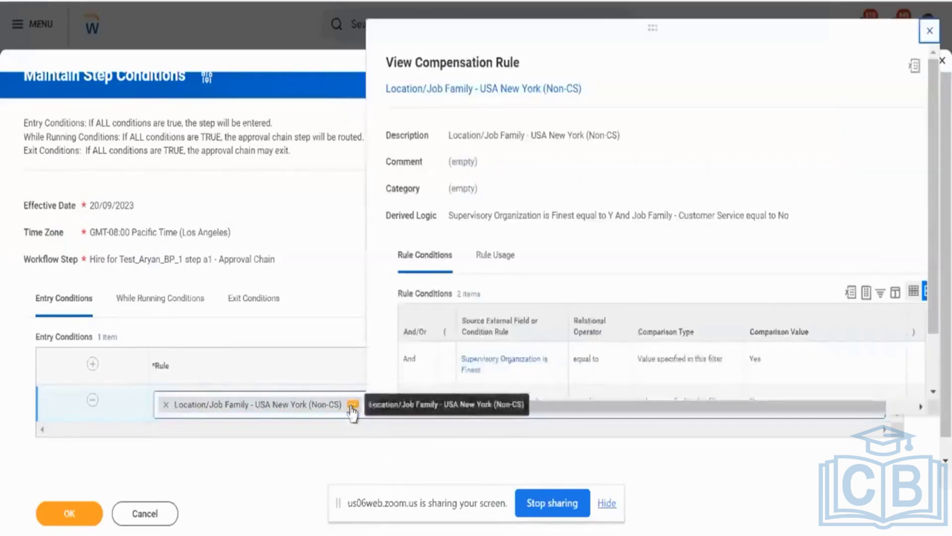
pyautogui.scroll(-1, 617, 267)
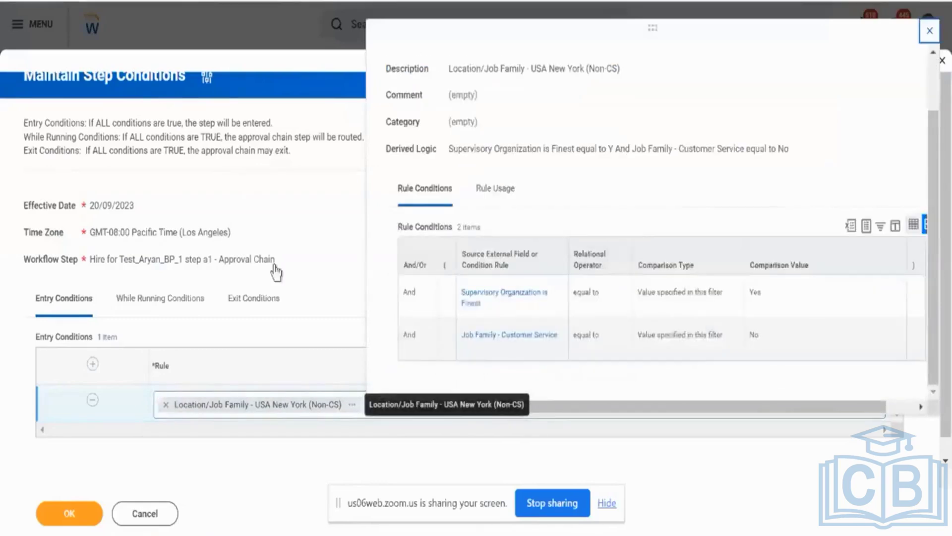
pyautogui.click(328, 215)
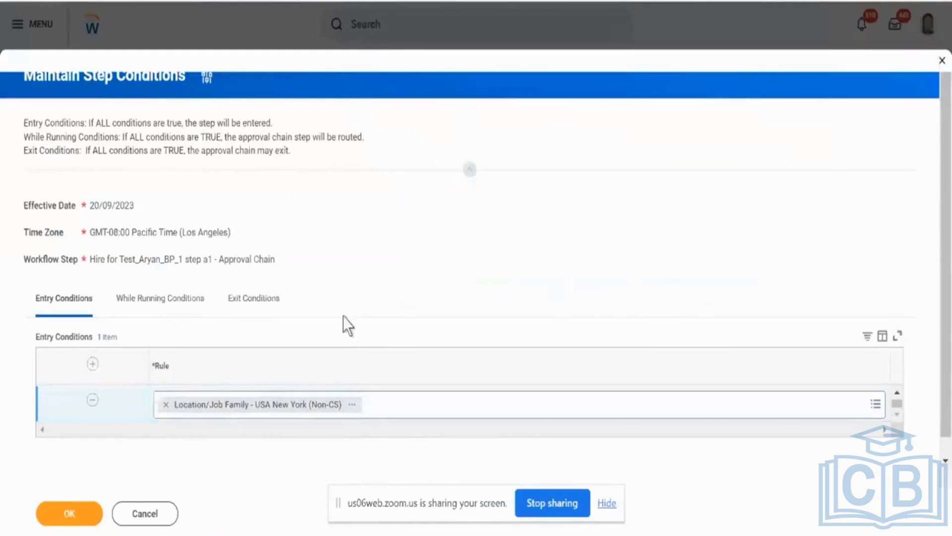
# Switch to the a1 step's While Running Conditions, which currently hold no conditions
pyautogui.click(143, 317)
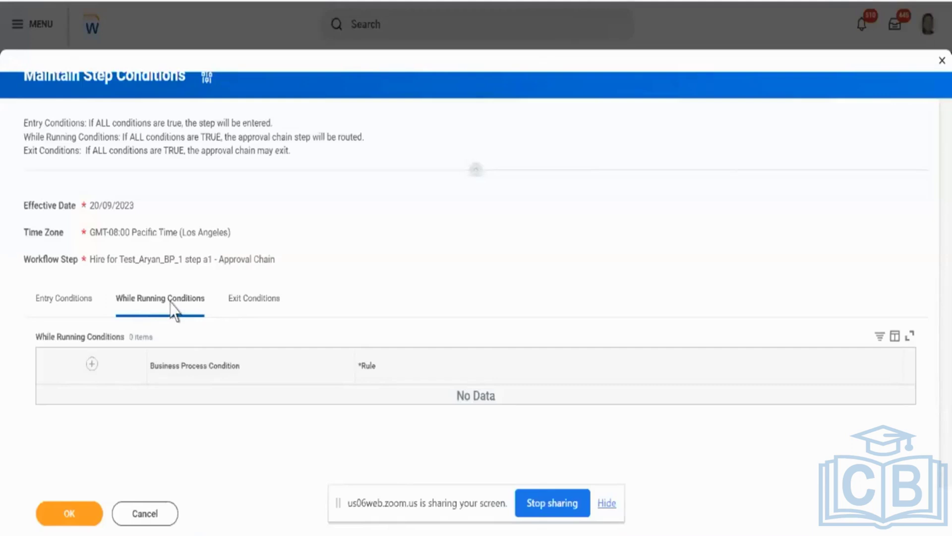
# Add a while-running condition row and assign the Management Level Director Approval rule, found by searching 'management level'
pyautogui.click(91, 364)
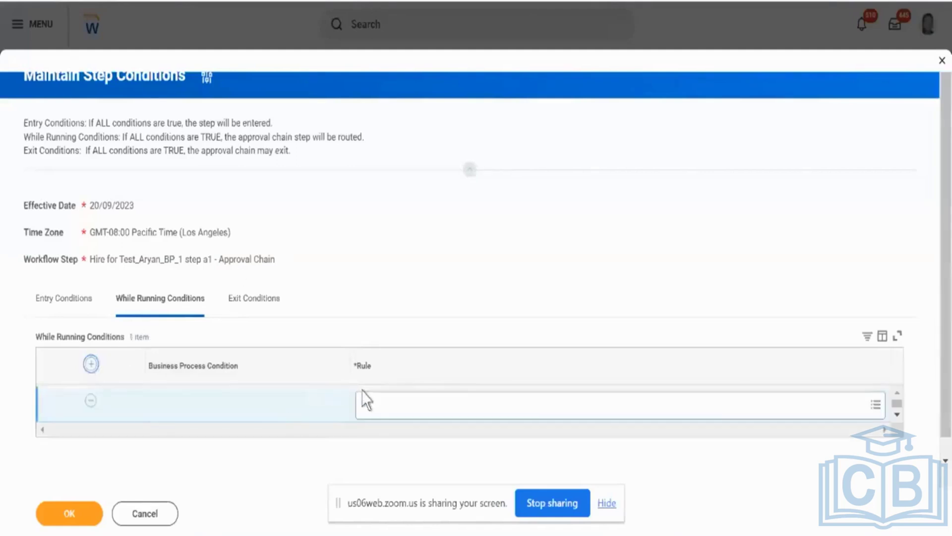
pyautogui.click(366, 399)
pyautogui.write('manager')
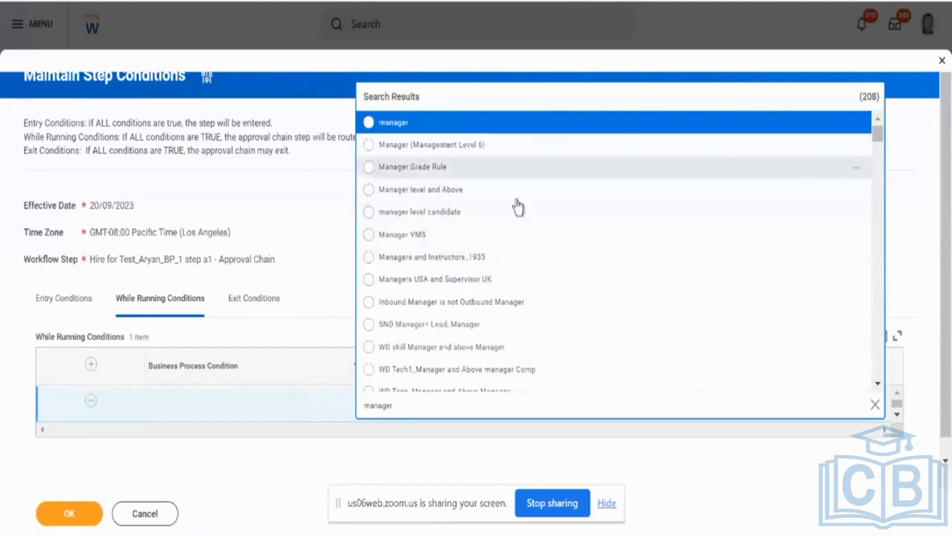
pyautogui.scroll(-10, 513, 236)
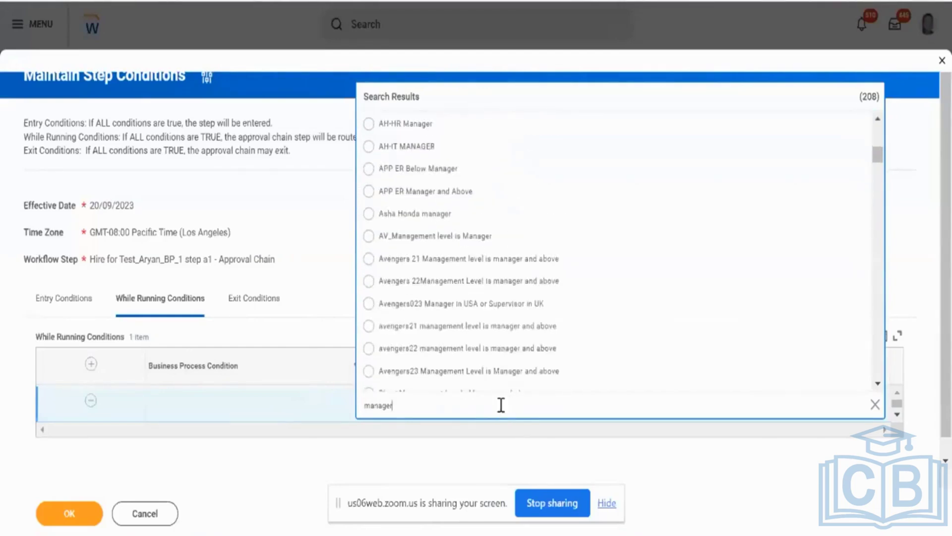
pyautogui.write('director')
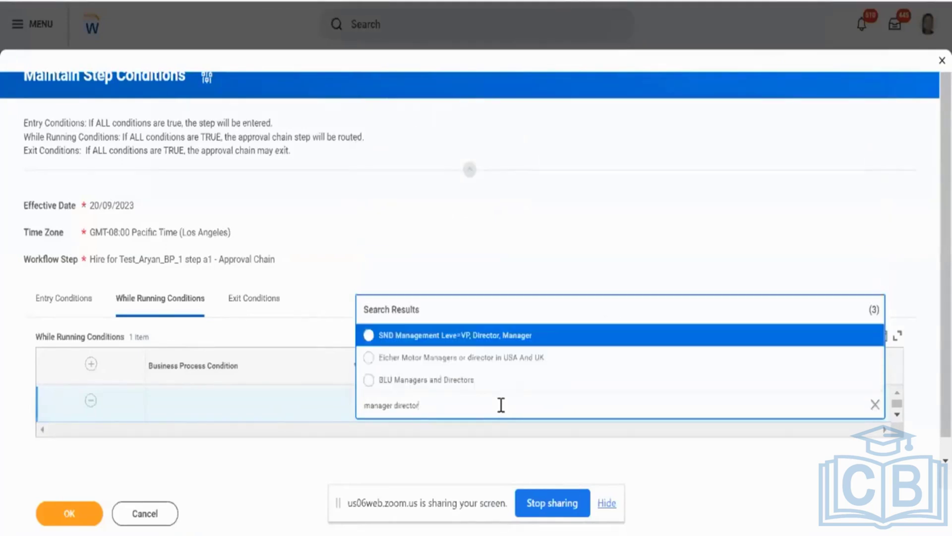
pyautogui.press('BackSpace')
pyautogui.press('BackSpace')
pyautogui.press('BackSpace')
pyautogui.press('BackSpace')
pyautogui.press('BackSpace')
pyautogui.press('BackSpace')
pyautogui.press('BackSpace')
pyautogui.press('BackSpace')
pyautogui.write('dir')
pyautogui.press('BackSpace')
pyautogui.press('BackSpace')
pyautogui.press('BackSpace')
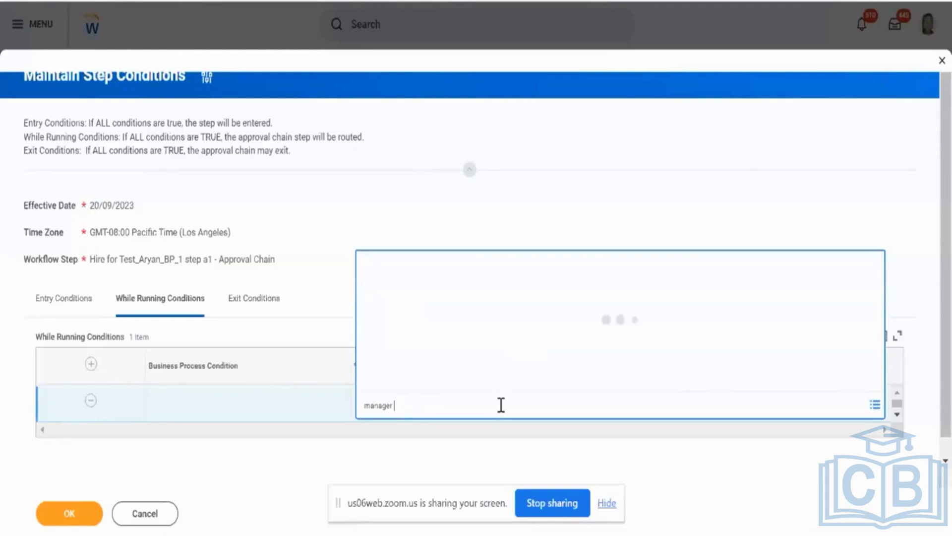
pyautogui.press('BackSpace')
pyautogui.press('BackSpace')
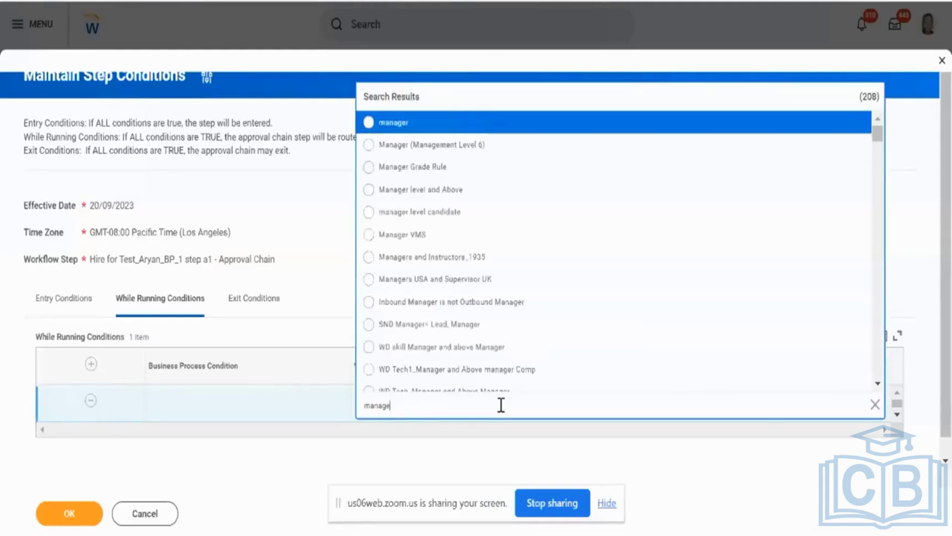
pyautogui.write('ment level')
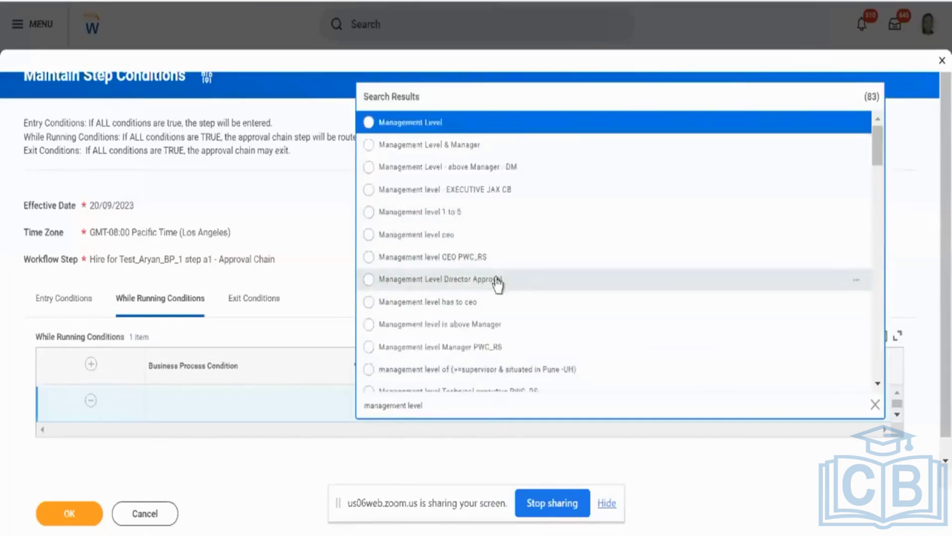
pyautogui.click(497, 280)
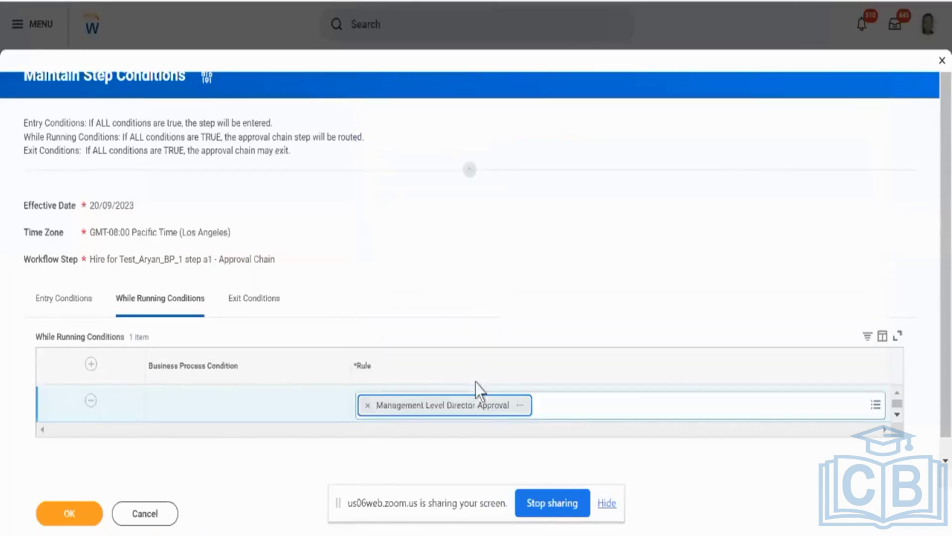
pyautogui.click(529, 406)
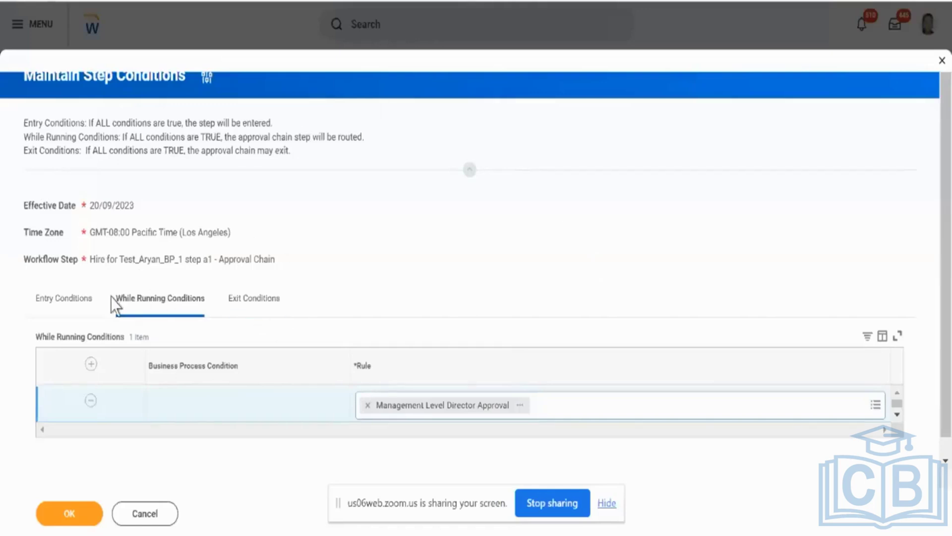
pyautogui.moveTo(111, 297); pyautogui.dragTo(204, 306)
# Add one blank row to the a1 step's Exit Conditions after dismissing the antivirus notification
pyautogui.scroll(-1, 684, 293)
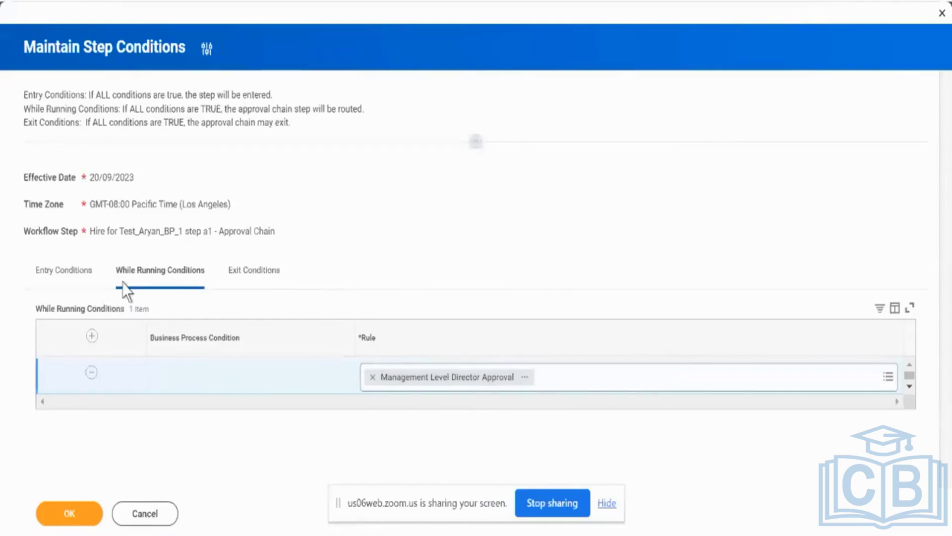
pyautogui.click(235, 281)
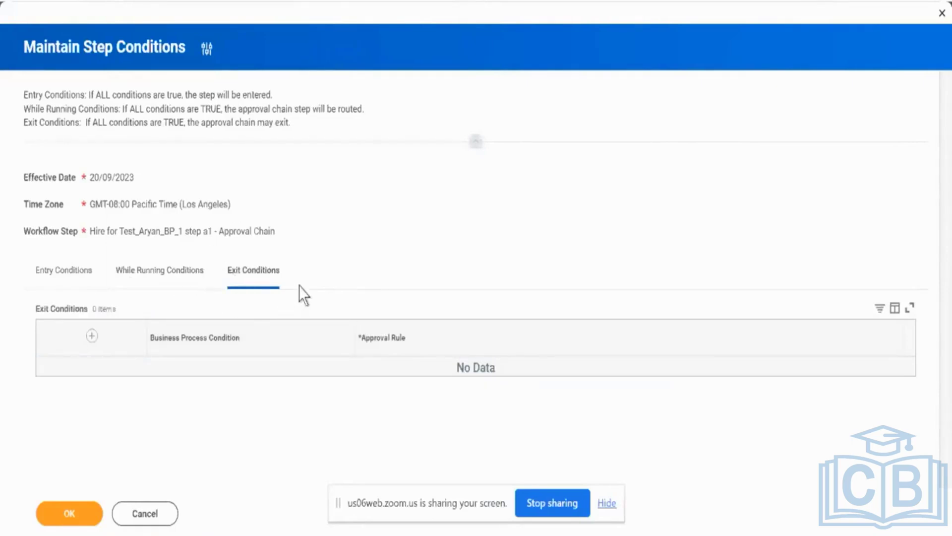
pyautogui.click(172, 281)
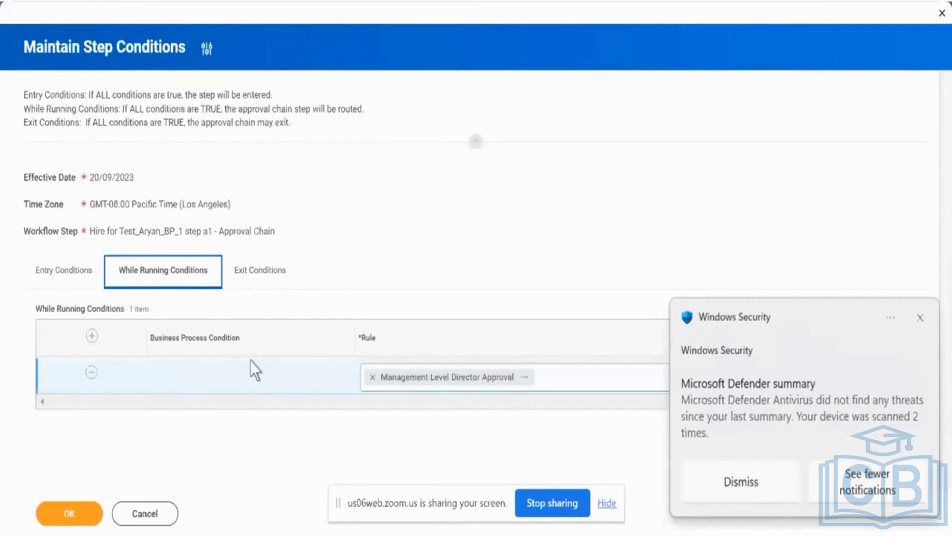
pyautogui.click(700, 487)
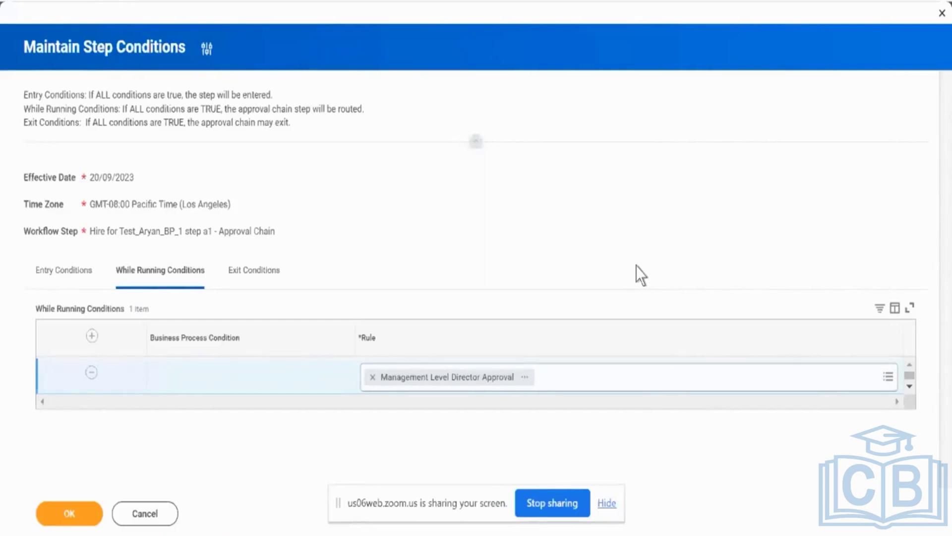
pyautogui.click(232, 270)
pyautogui.click(93, 336)
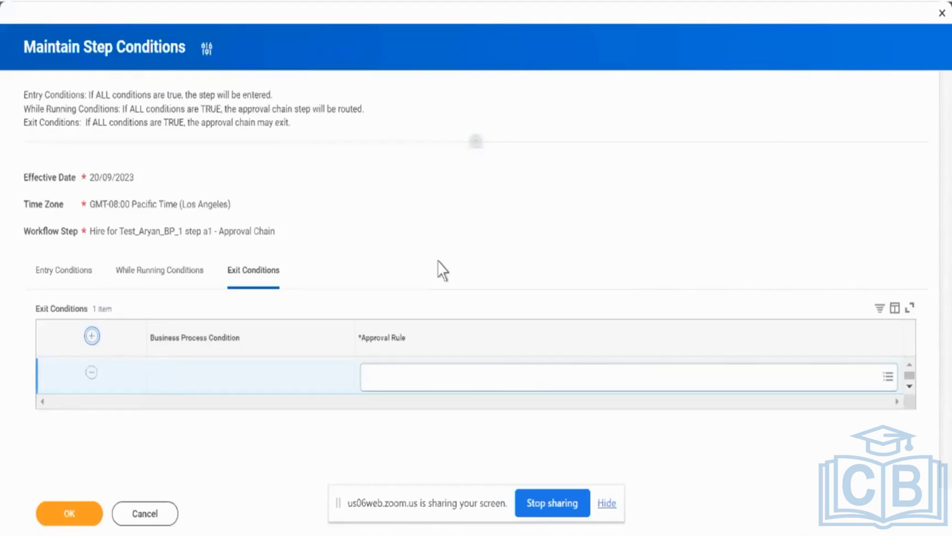
# Search 'approval count' and set the exit row's approval rule to Approval Count = 2
pyautogui.click(447, 376)
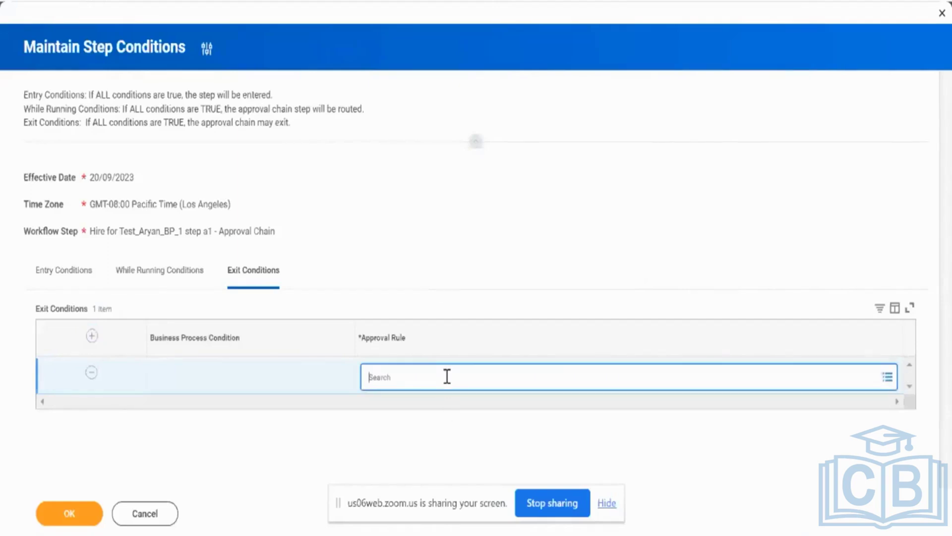
pyautogui.write('approval')
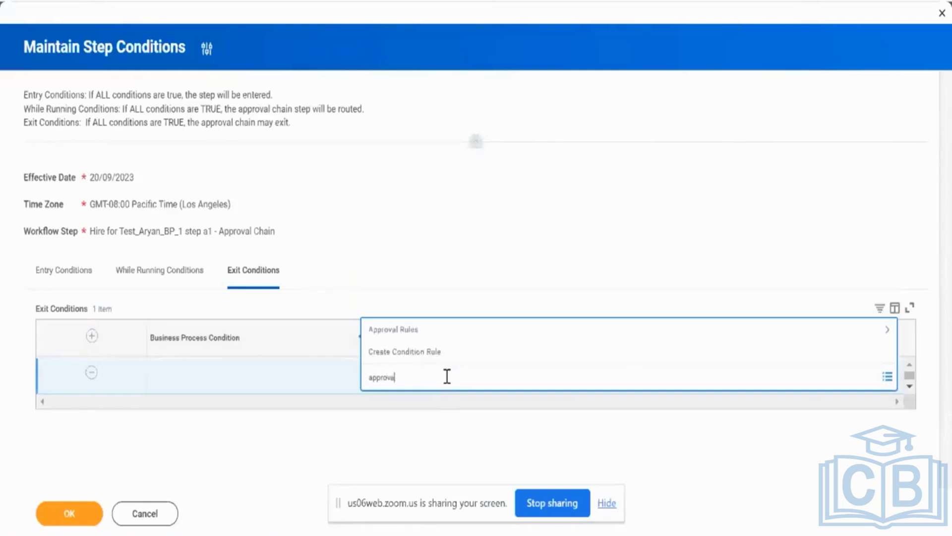
pyautogui.write(' count')
pyautogui.press('Return')
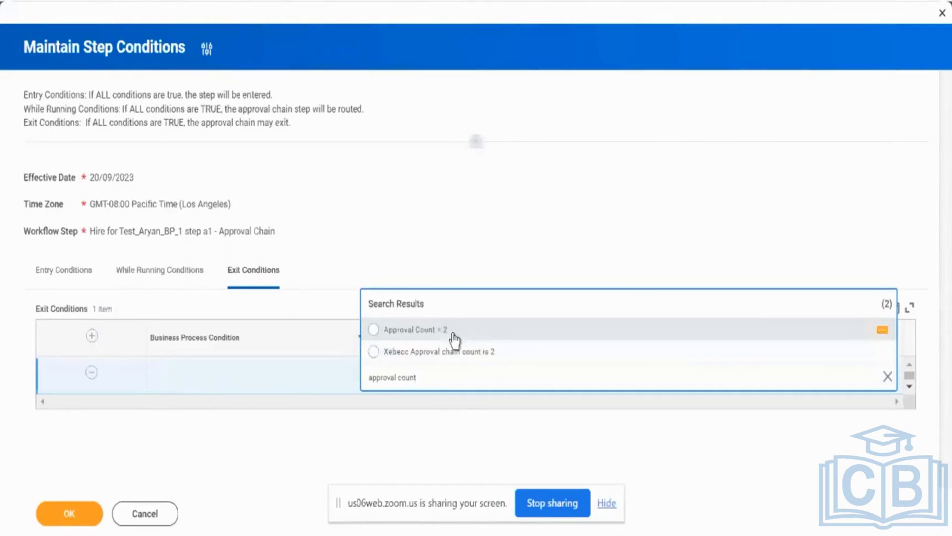
pyautogui.click(375, 329)
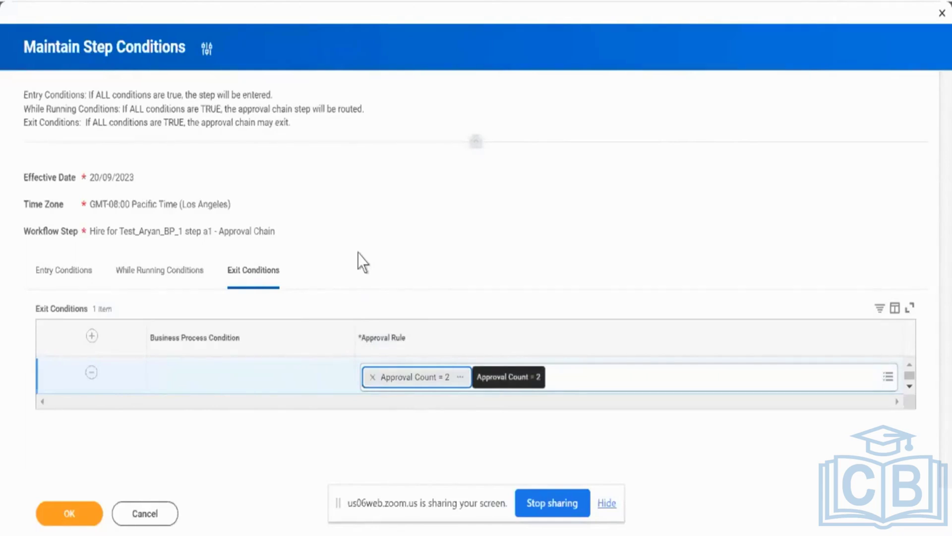
# Inspect the Approval Count = 2 rule definition, then return to the step's Entry Conditions
pyautogui.click(461, 377)
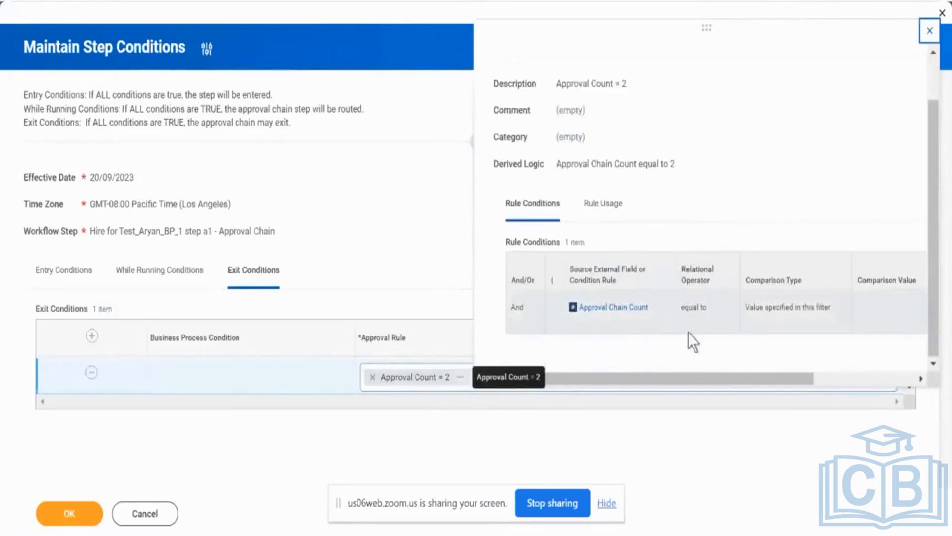
pyautogui.hscroll(5, 695, 334)
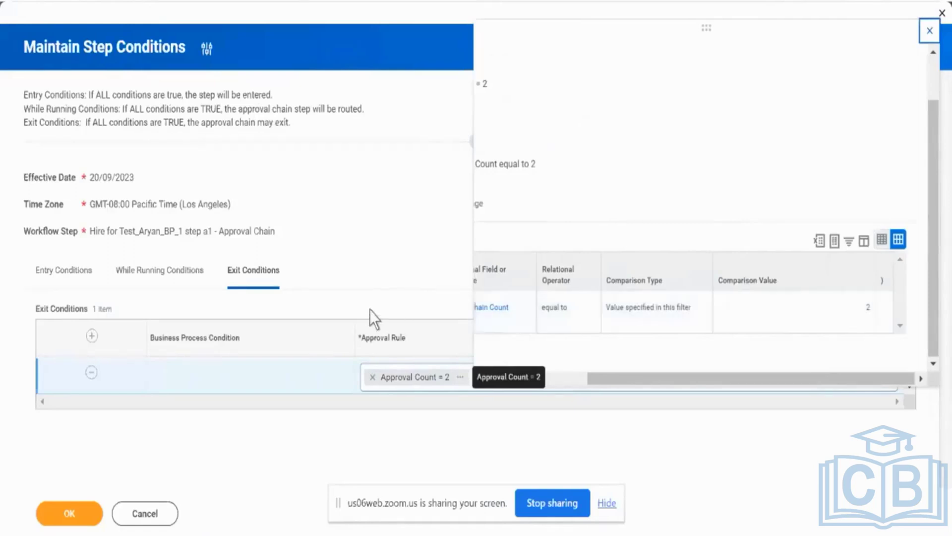
pyautogui.click(73, 275)
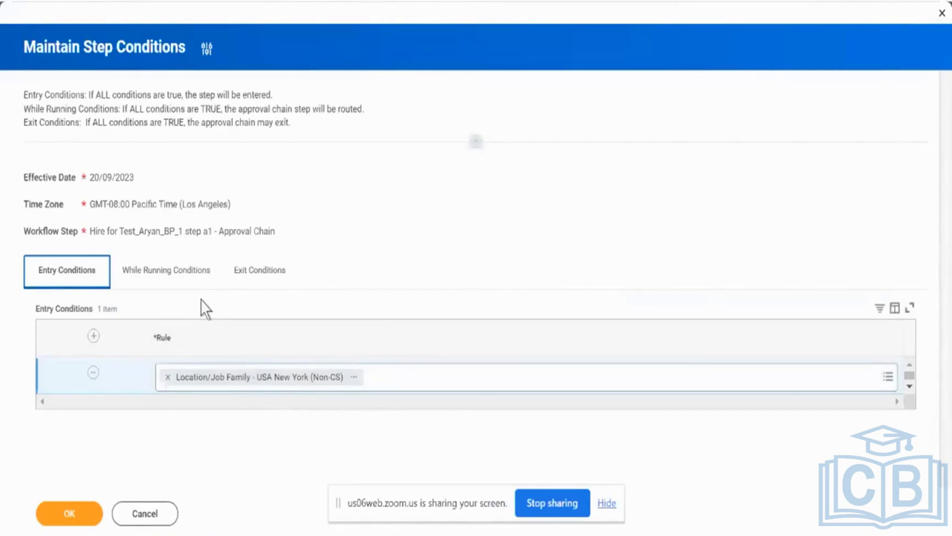
# Check the while-running conditions, then the exit condition holding Approval Count = 2
pyautogui.click(189, 283)
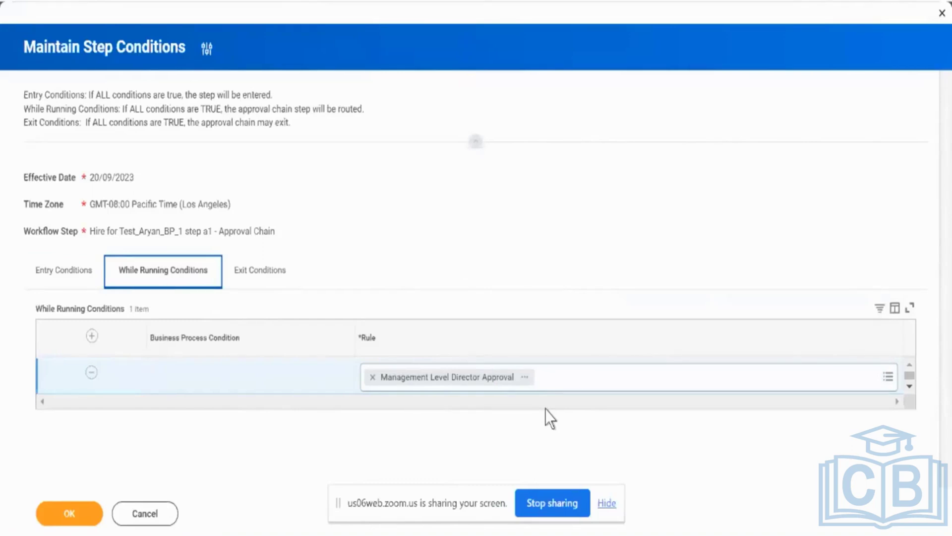
pyautogui.click(276, 275)
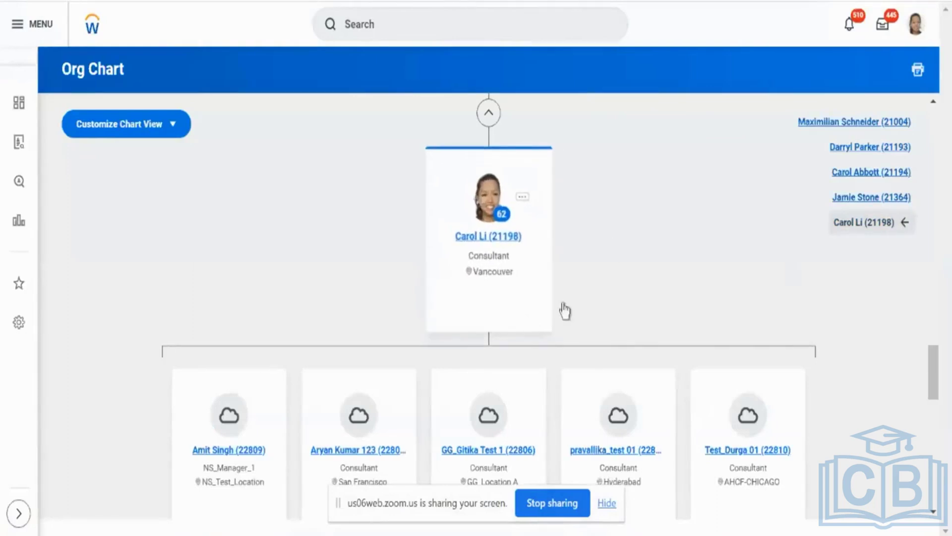
# Scroll the Org Chart to review the Vancouver consultant's manager chain and five direct reports
pyautogui.scroll(1, 673, 257)
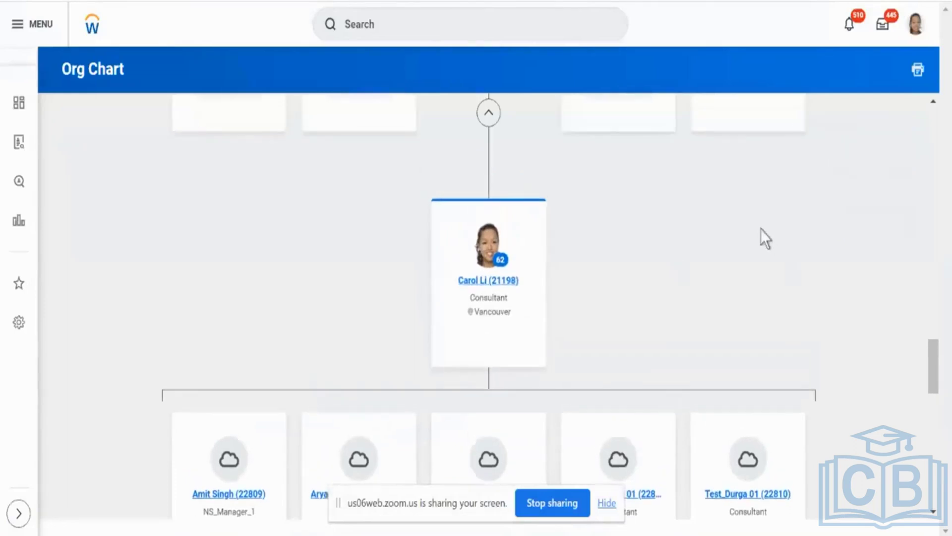
pyautogui.scroll(-2, 760, 228)
pyautogui.scroll(1, 760, 228)
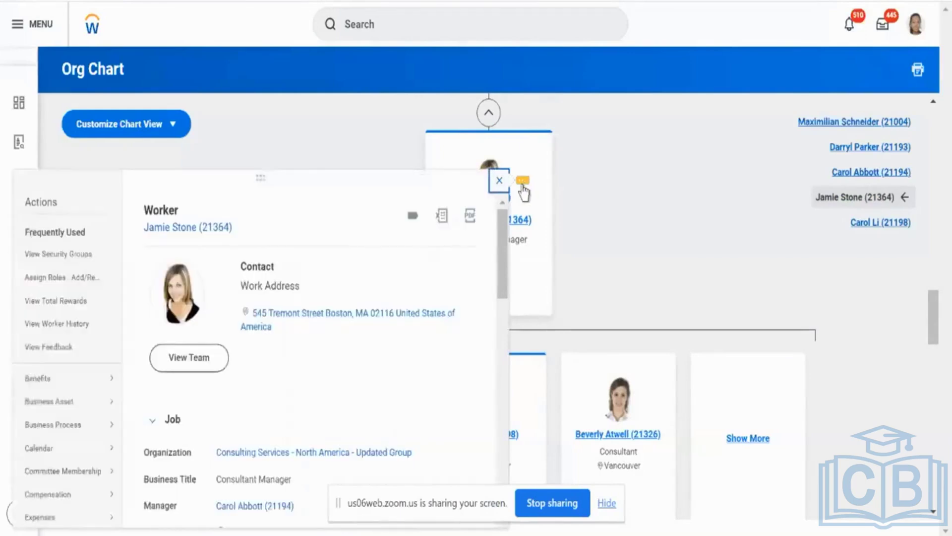
# Scroll through the Boston Consultant Manager's worker preview details, then close the preview
pyautogui.scroll(-3, 436, 382)
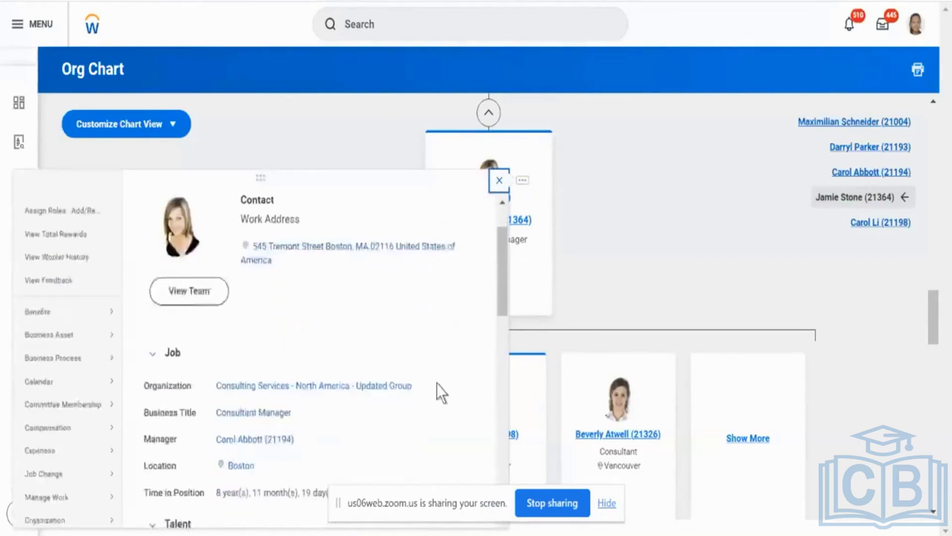
pyautogui.scroll(-4, 436, 382)
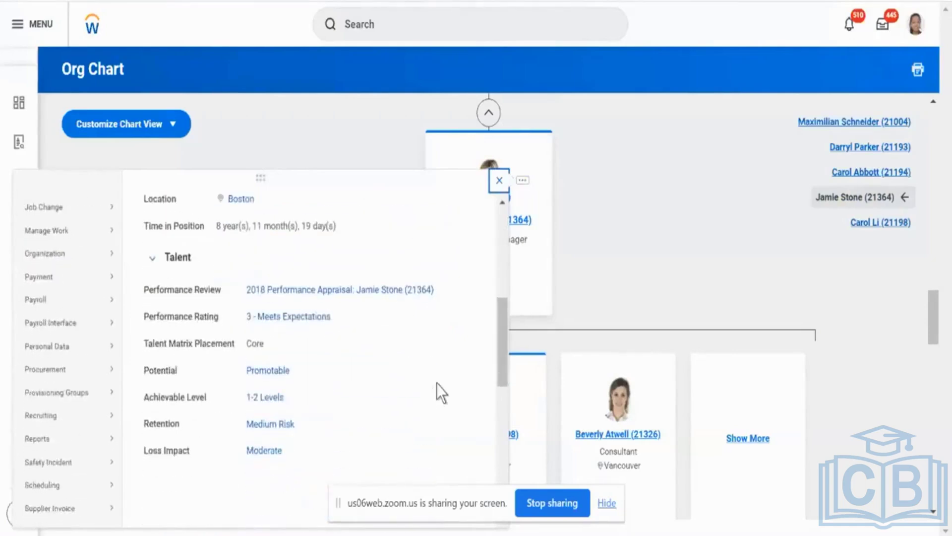
pyautogui.click(546, 451)
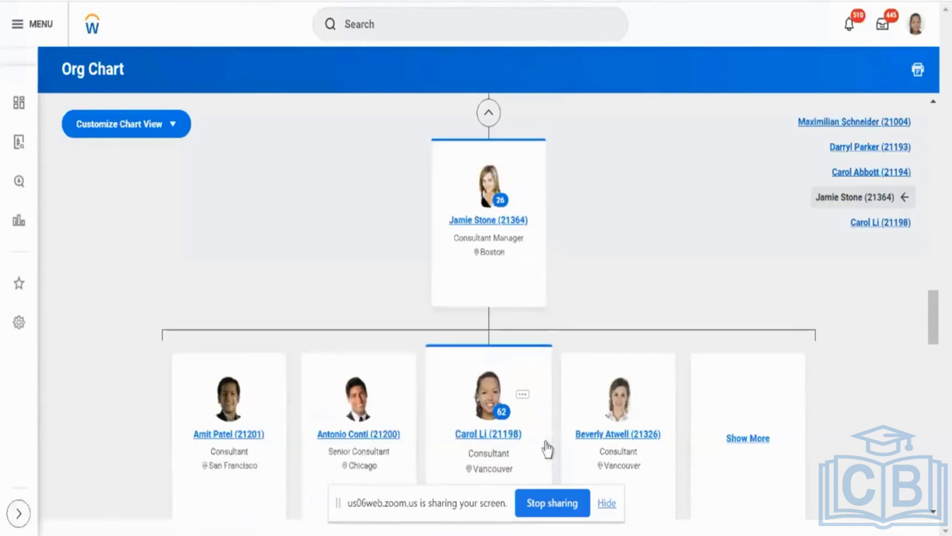